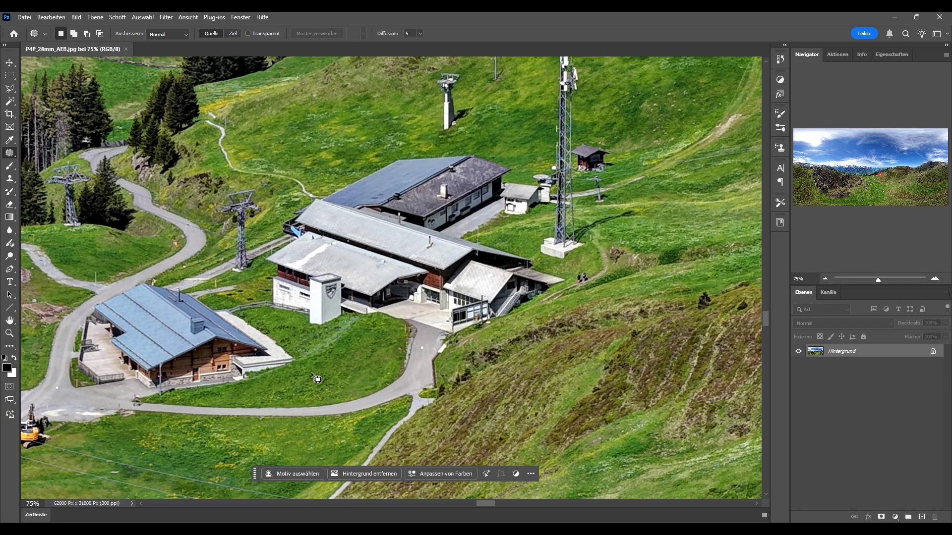
View the panorama at 4 % zoom and shift the view towards the snow-capped mountains and the pond
click(23, 502)
text(4)
key(Return)
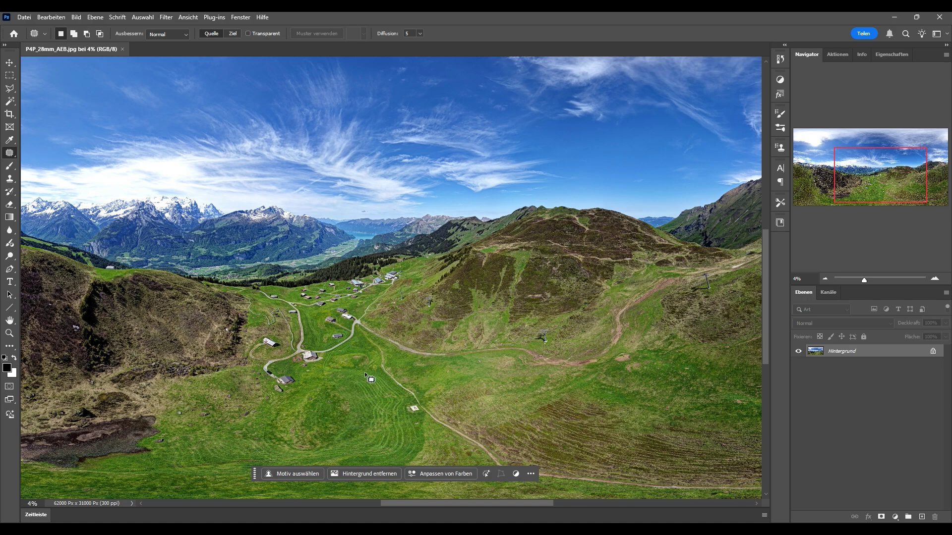
drag(860, 191, 836, 190)
Inspect the valley floor and forested slopes of the panorama at 50 % zoom
click(32, 503)
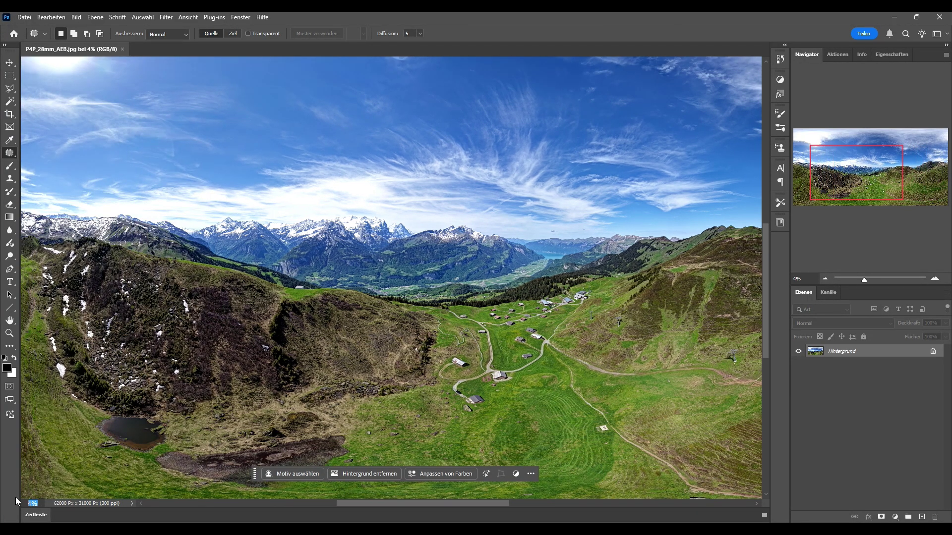
text(50)
key(Return)
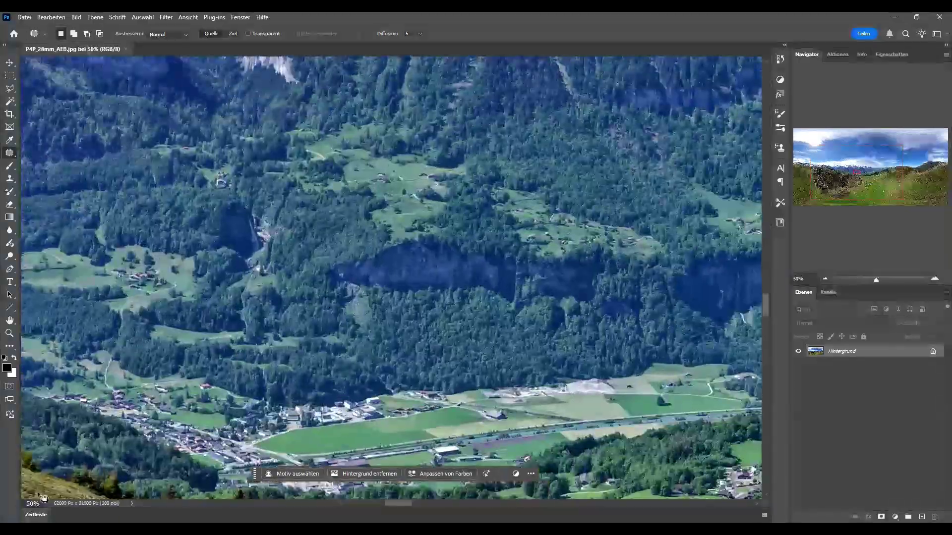
mouse_move(852, 171)
mouse_down()
mouse_move(873, 176)
mouse_move(854, 172)
mouse_up()
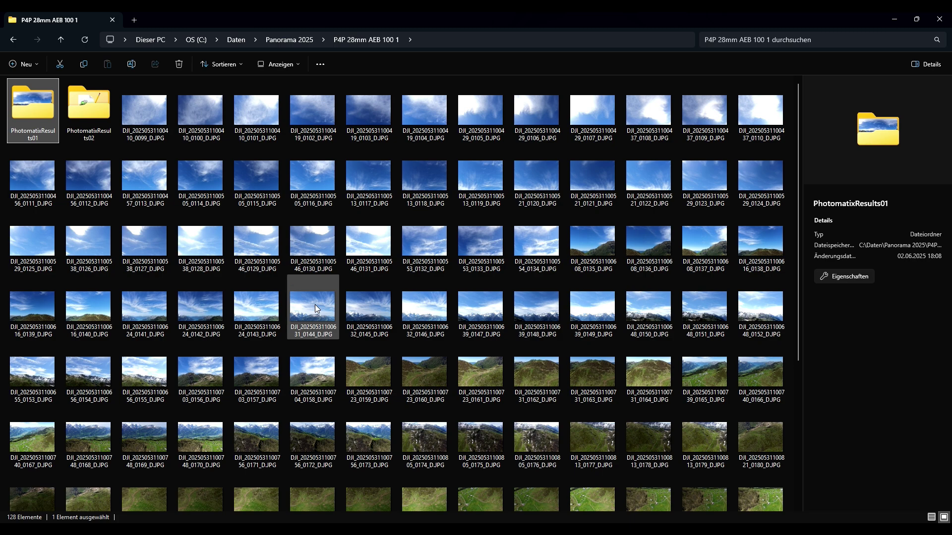
mouse_move(315, 308)
click(369, 303)
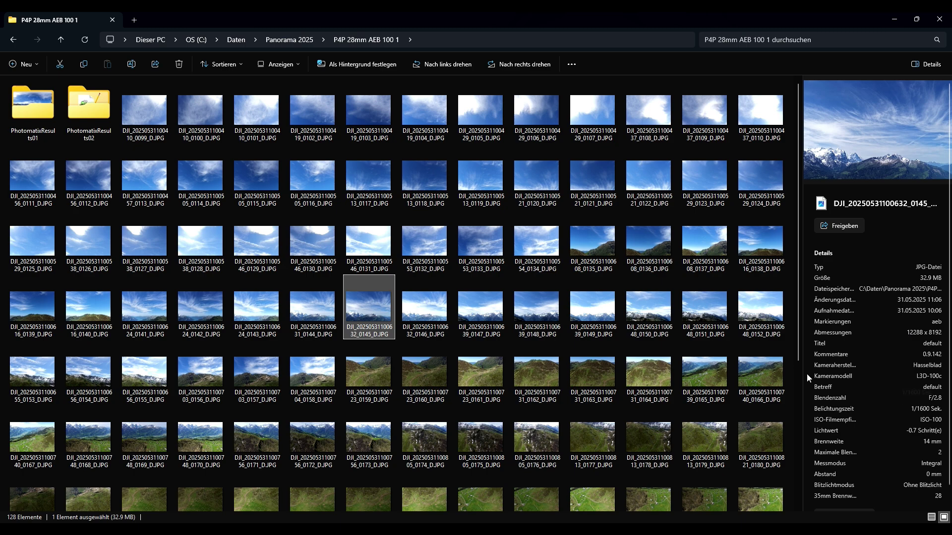
mouse_move(477, 271)
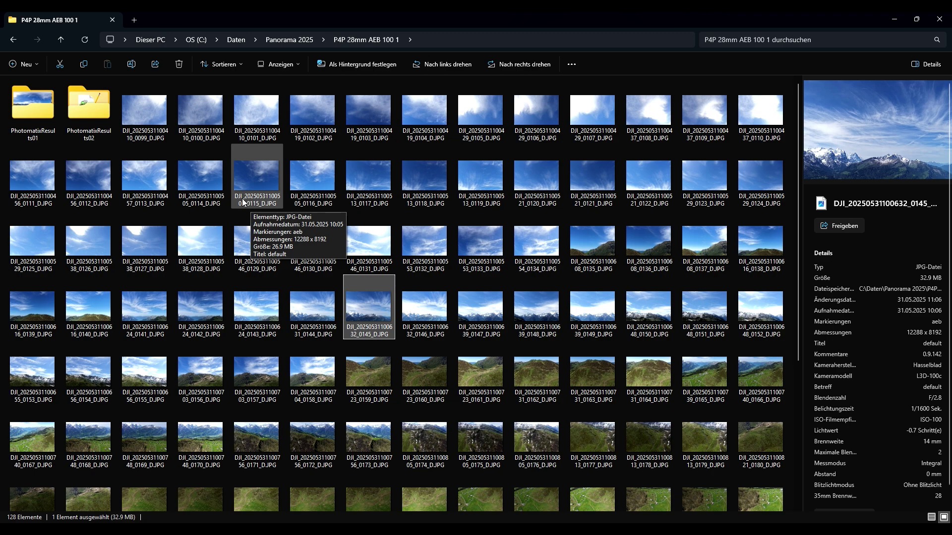
double_click(23, 109)
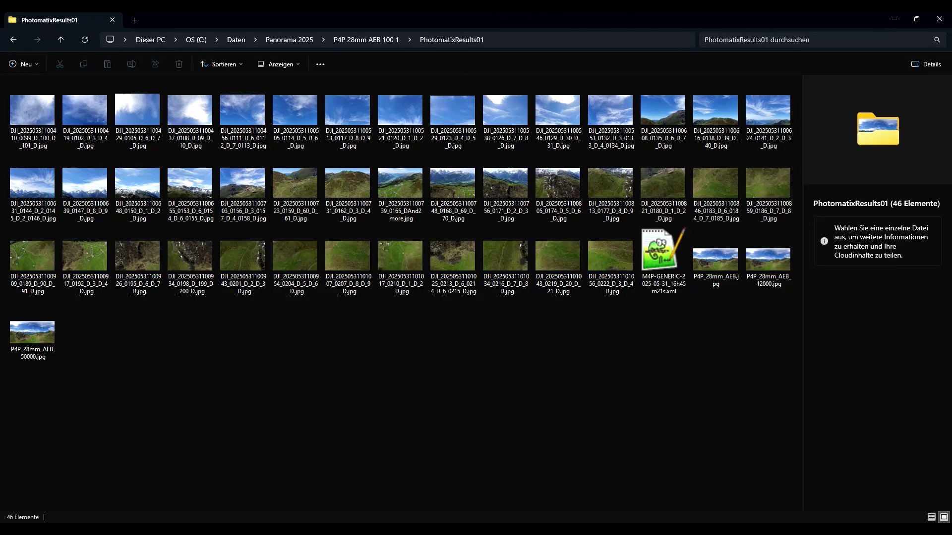
Switch back to Photoshop and inspect the mountains and the hillside settlement at 25 % zoom
click(525, 529)
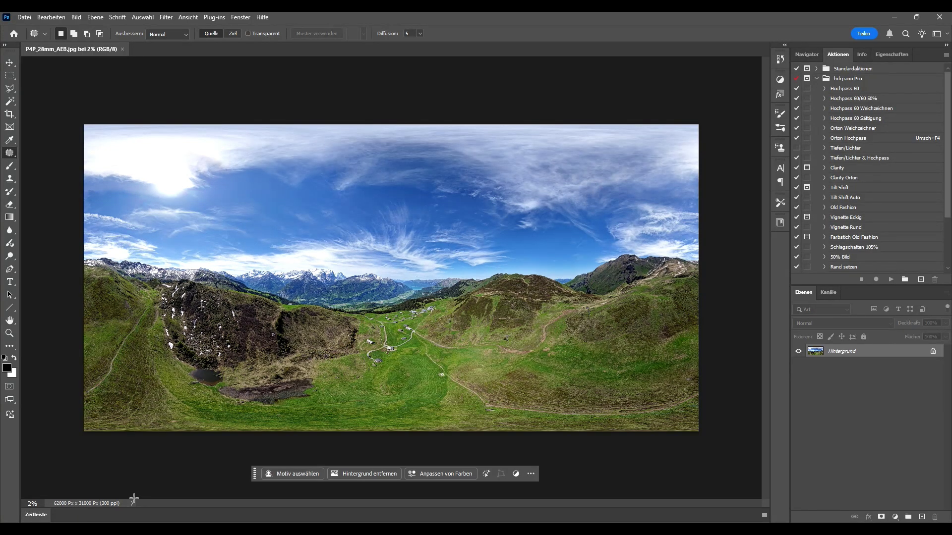
drag(38, 503, 21, 505)
text(25)
key(Return)
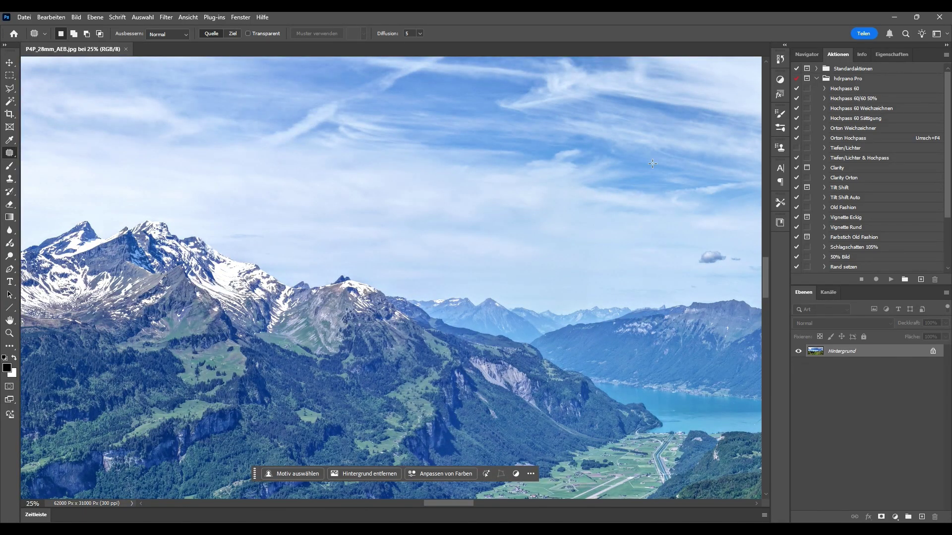
click(799, 55)
drag(866, 168, 872, 177)
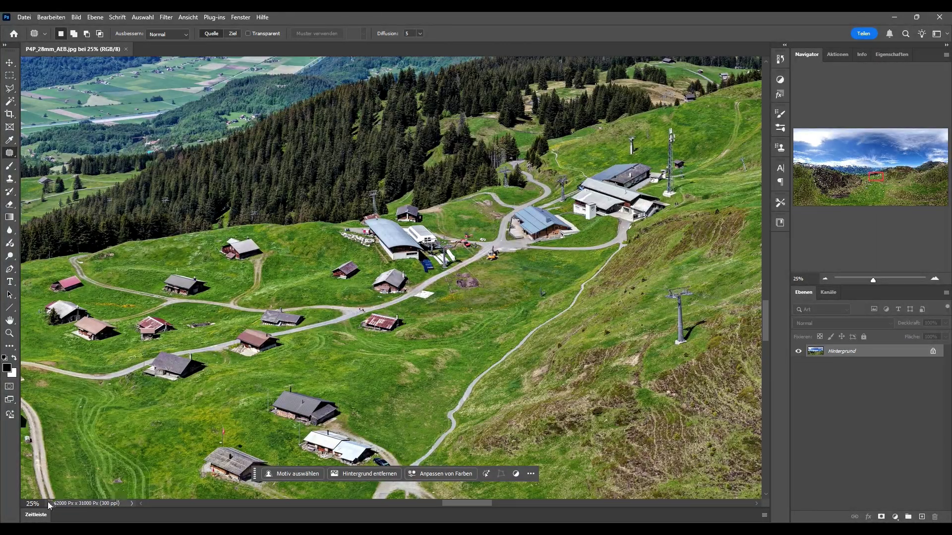
Inspect the cable car station and surrounding chalets at 50 % and 75 % zoom
click(23, 502)
text(50)
key(Return)
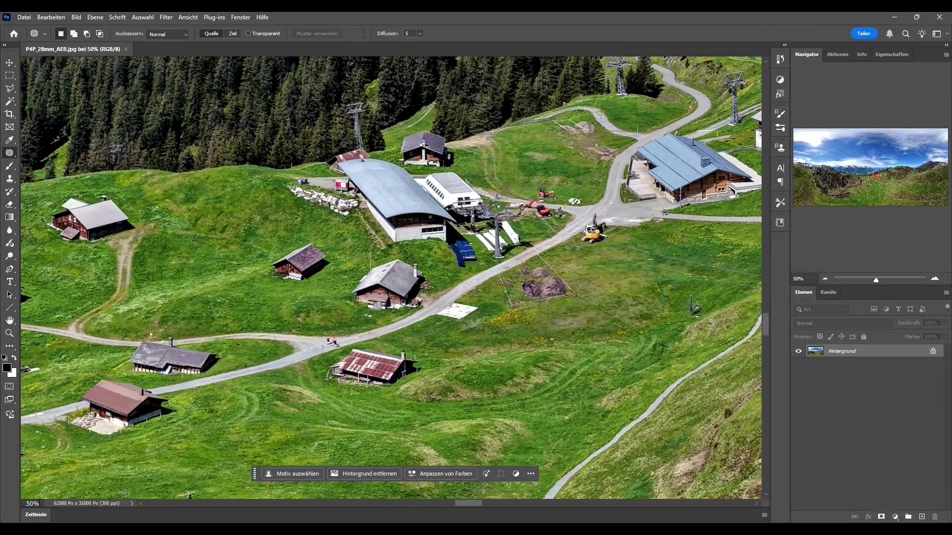
click(23, 504)
text(75)
key(Return)
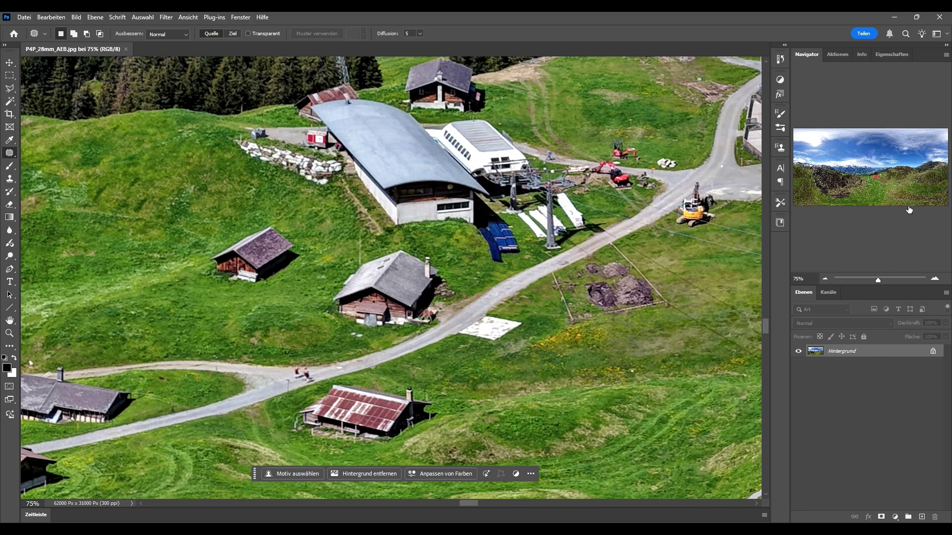
drag(877, 177, 881, 175)
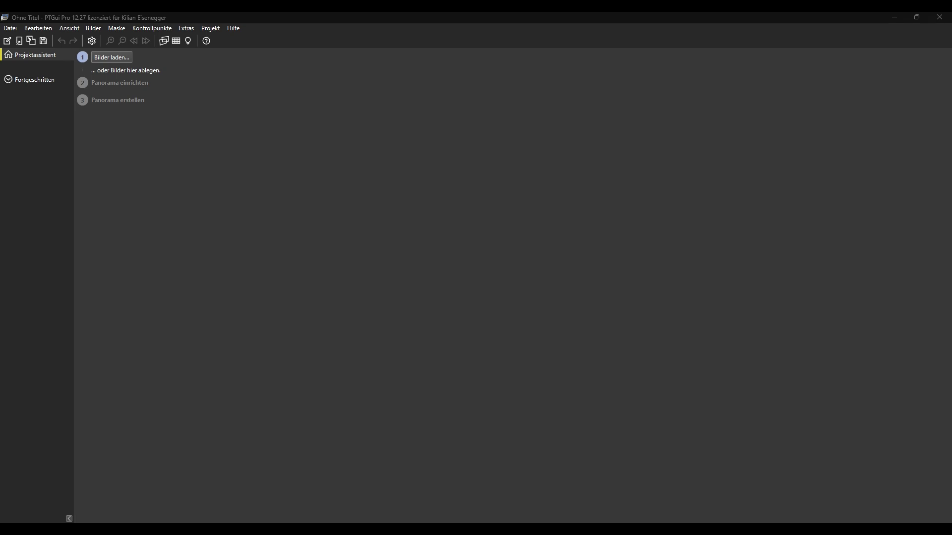
Load the source photos into PTGui and import the Papywizard file M4P-GENERIC-2025-06-02_18h02m13s.xml
drag(429, 310, 385, 282)
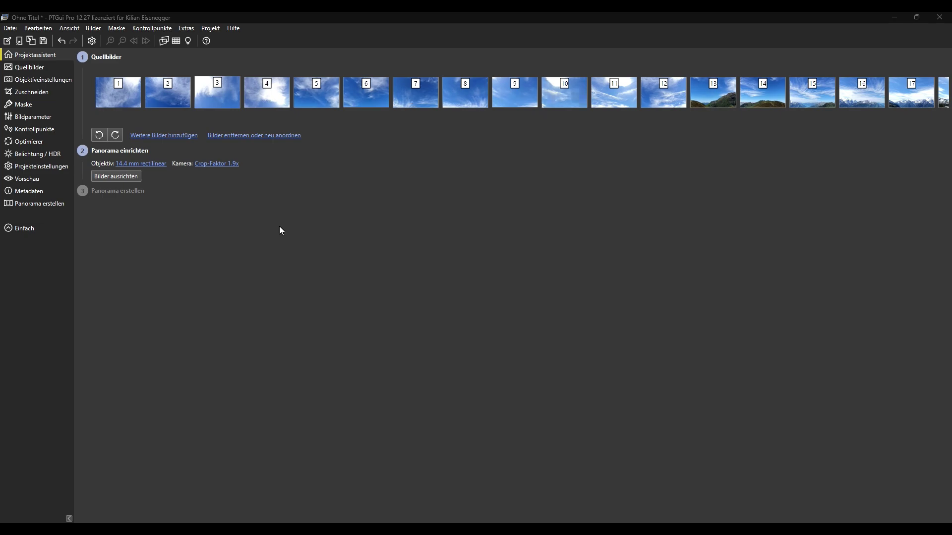
click(10, 28)
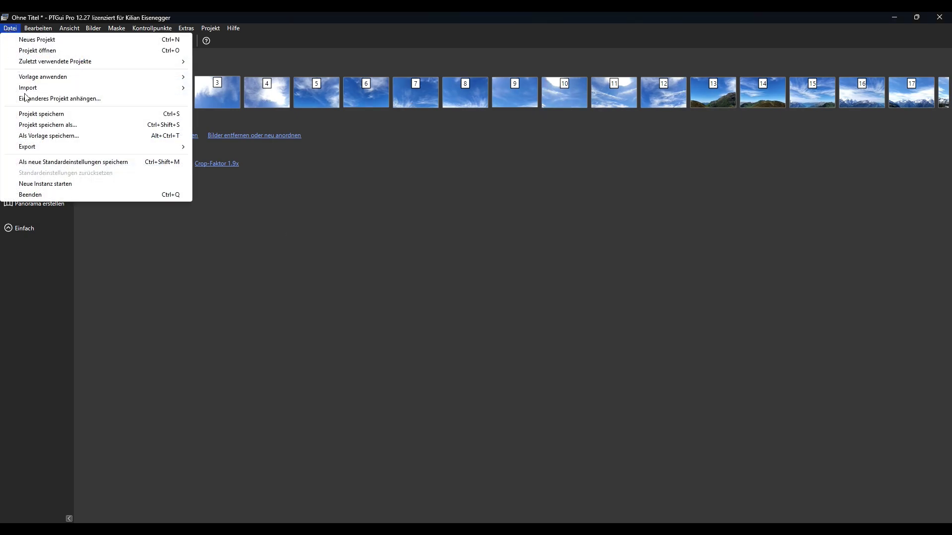
click(212, 88)
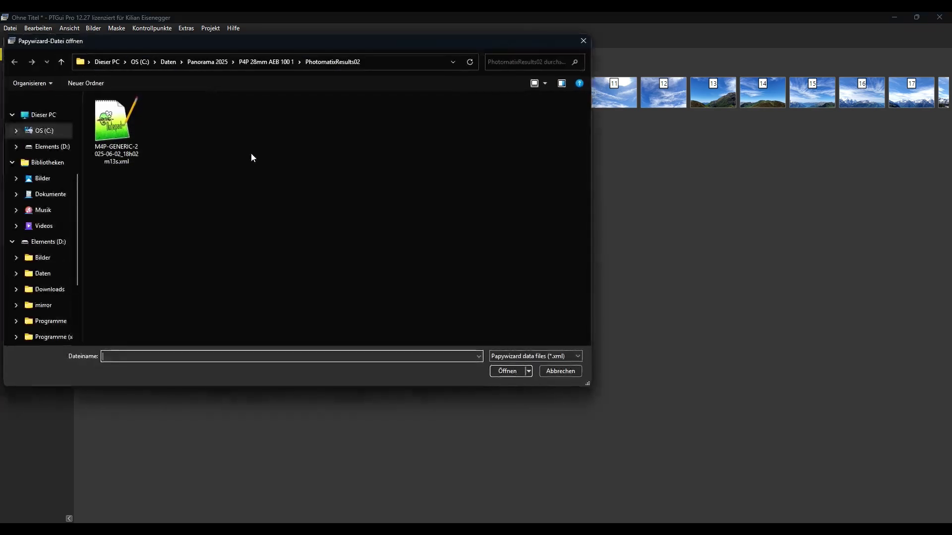
double_click(109, 117)
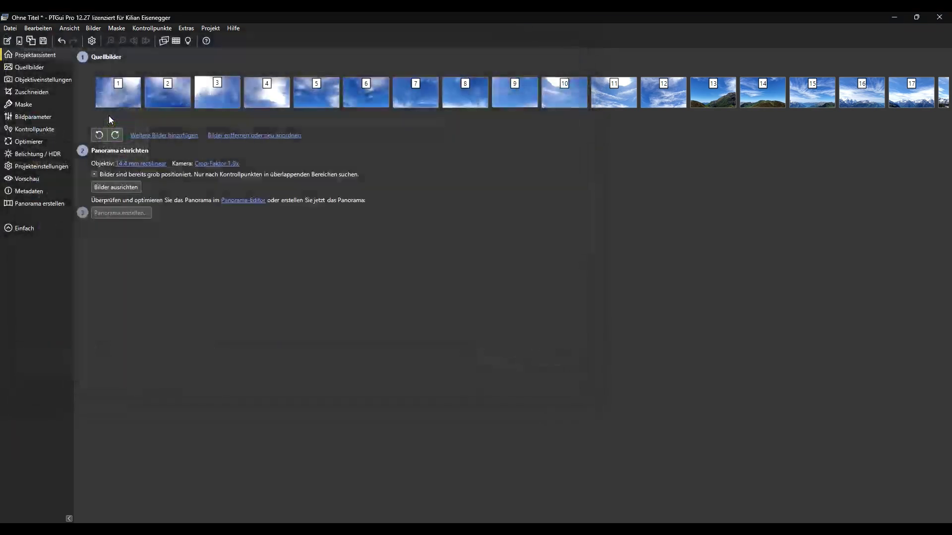
Align the images and recentre the panorama on the valley with the lake in the Panorama Editor
click(127, 190)
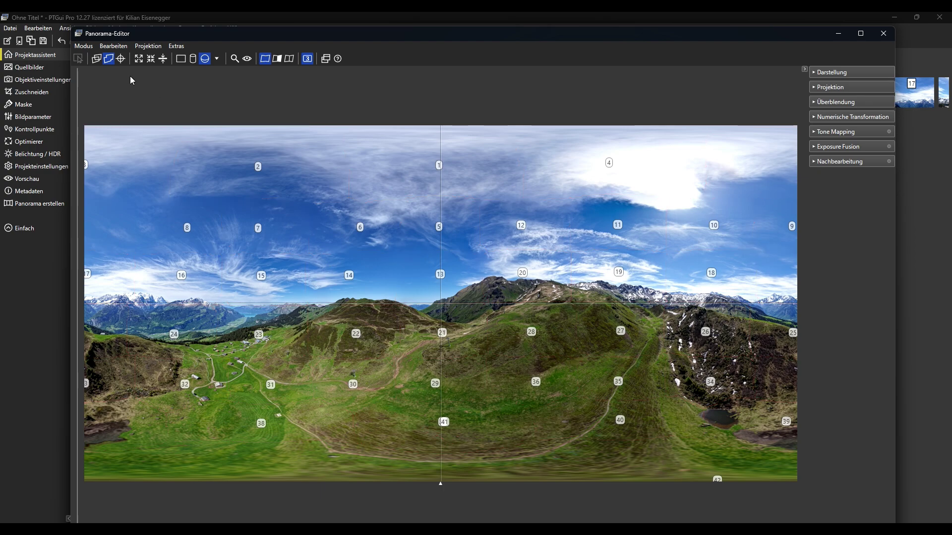
click(120, 59)
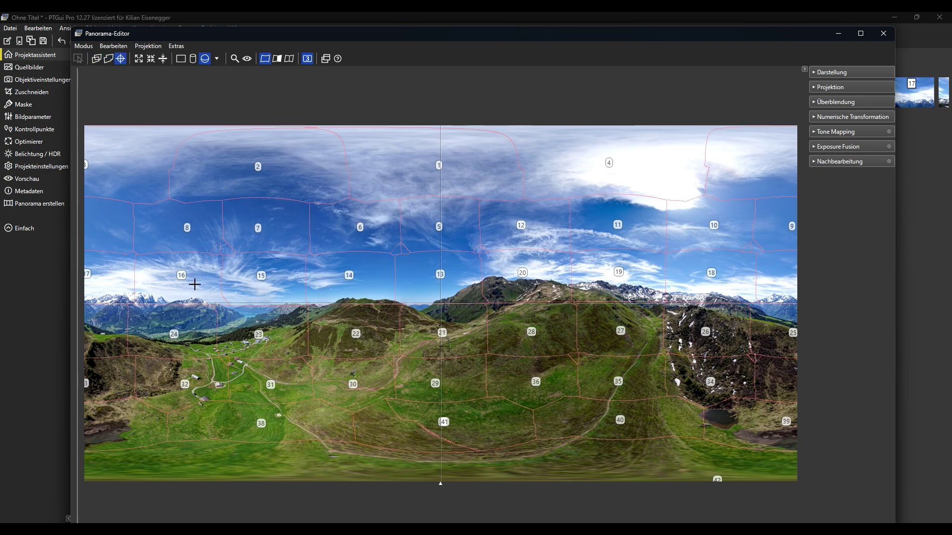
click(244, 303)
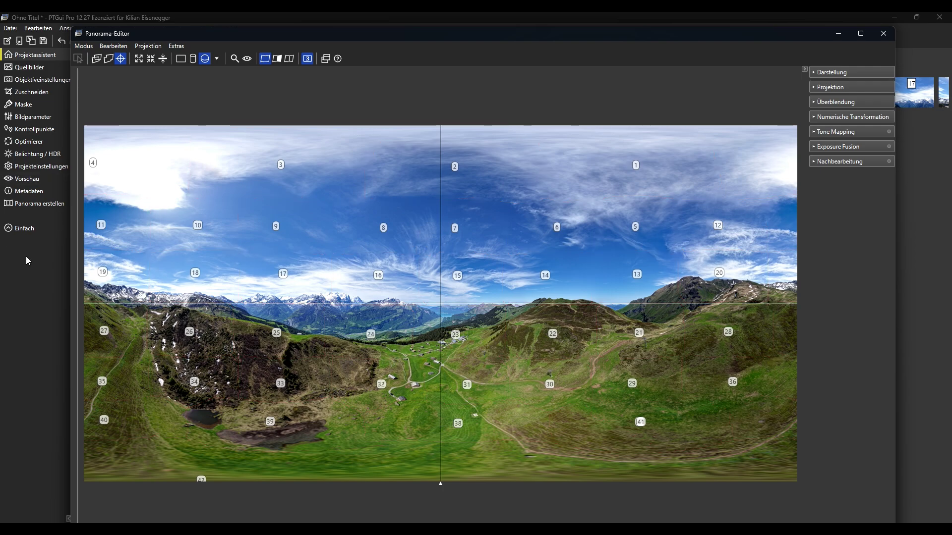
click(184, 16)
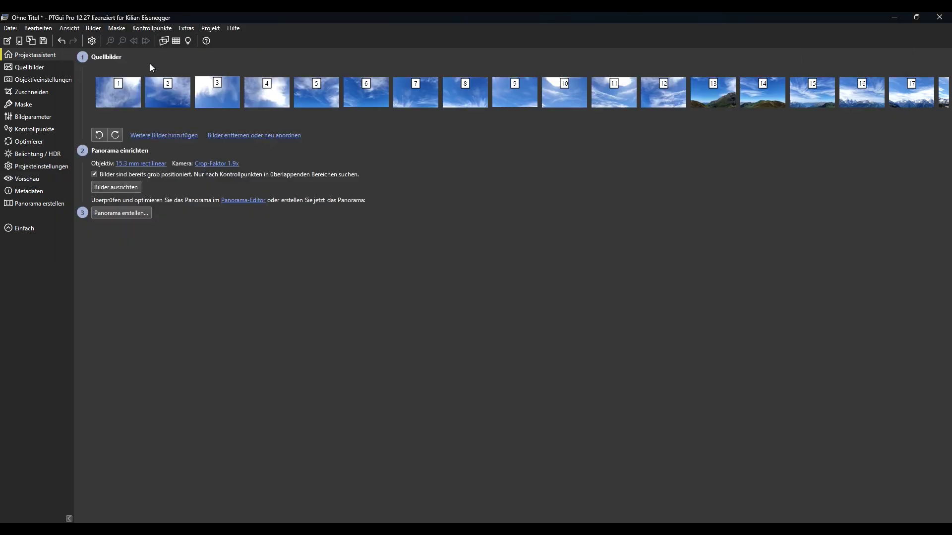
Set the output width to 62000 pixels and create the blended JPEG panorama
click(117, 213)
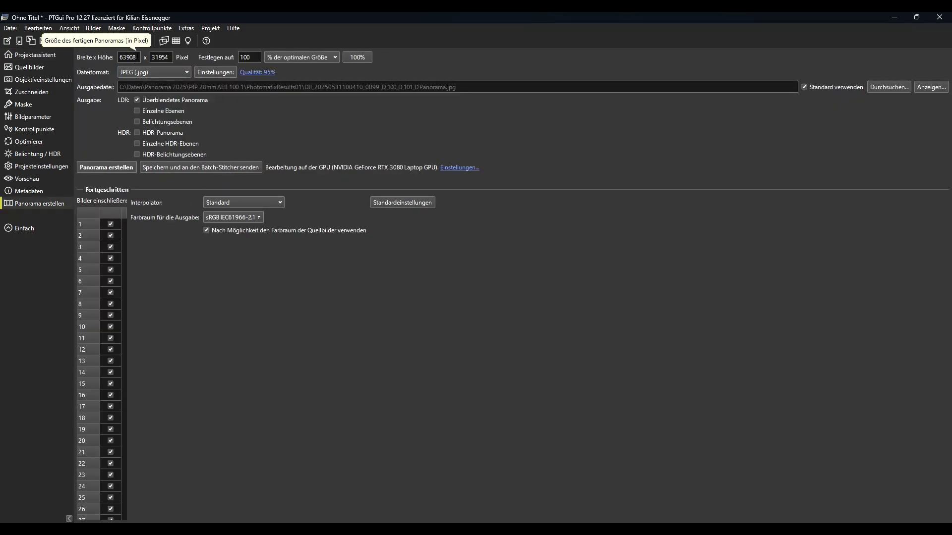
drag(137, 57, 111, 59)
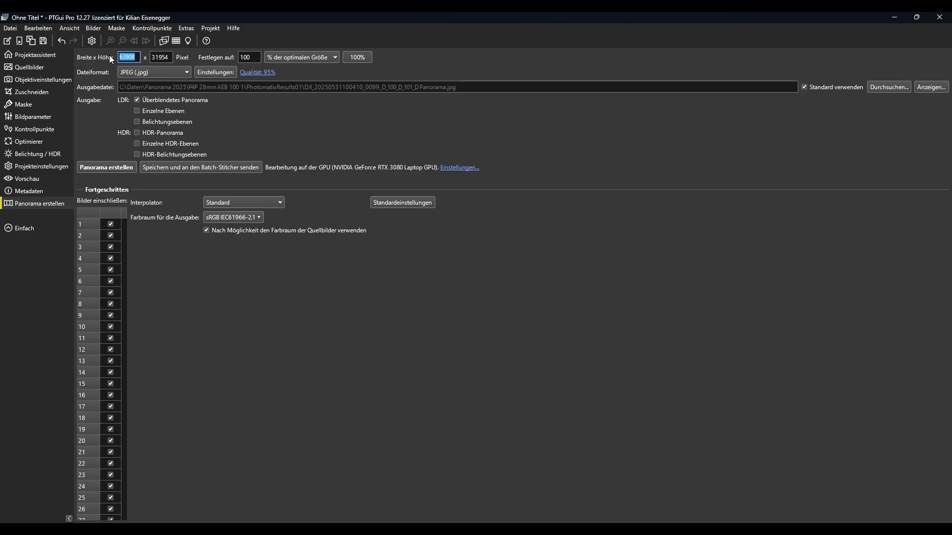
text(62000)
click(121, 167)
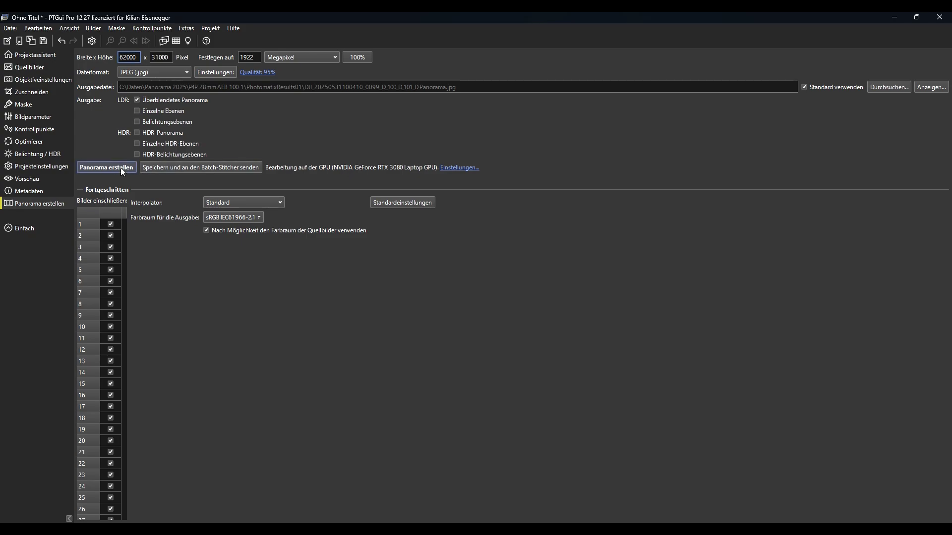
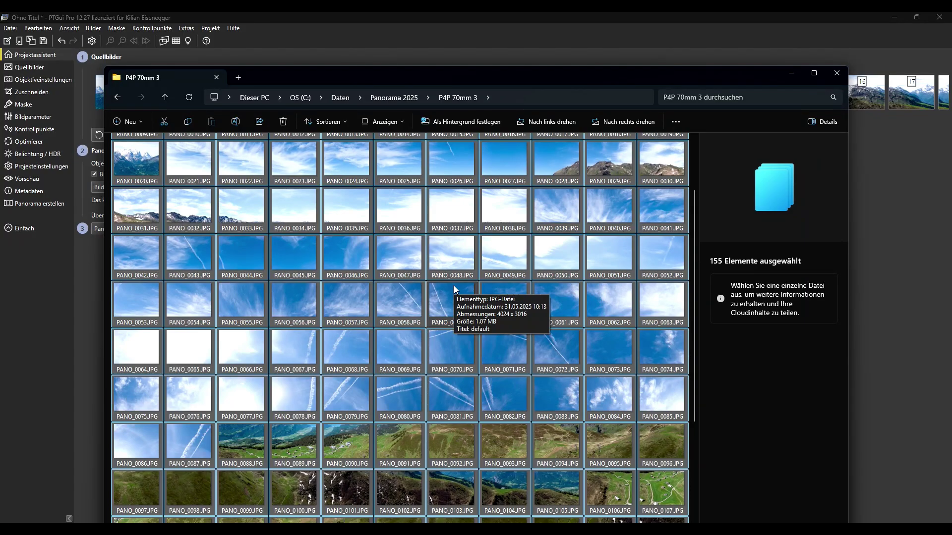
Browse the source photos in the P4P 70mm 3 folder and check the details of PANO_0013.JPG
scroll(454, 285, down, 5)
scroll(453, 285, up, 10)
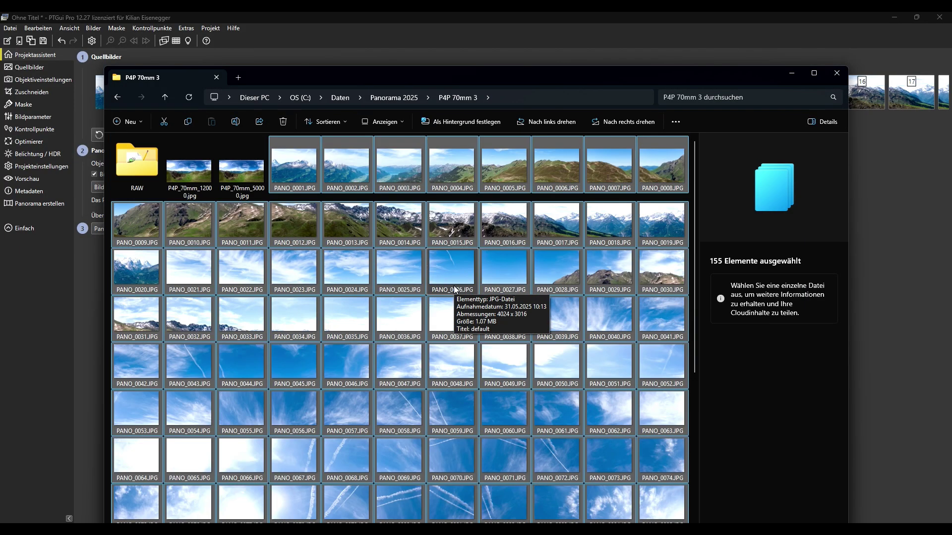
click(356, 228)
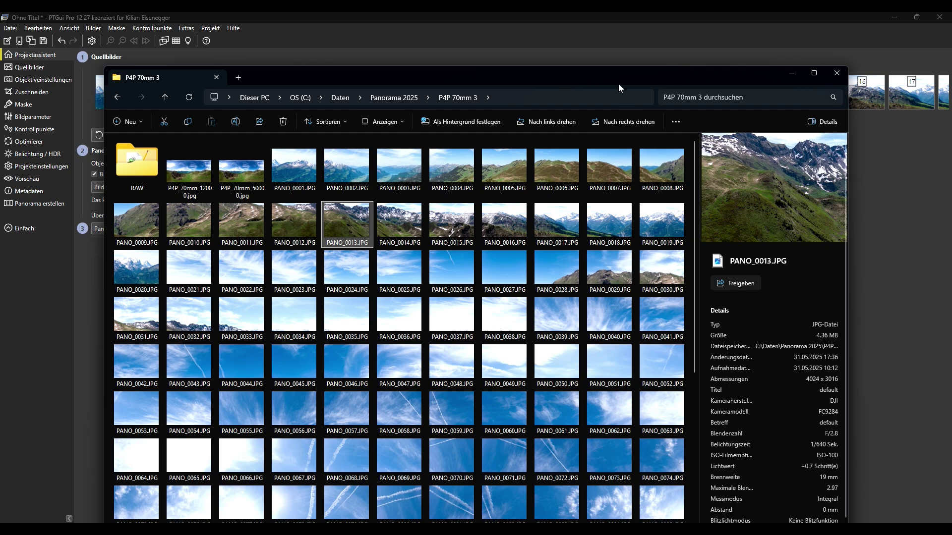
Review the 70 mm project in PTGui's Panorama Editor and open its panorama output settings
click(602, 31)
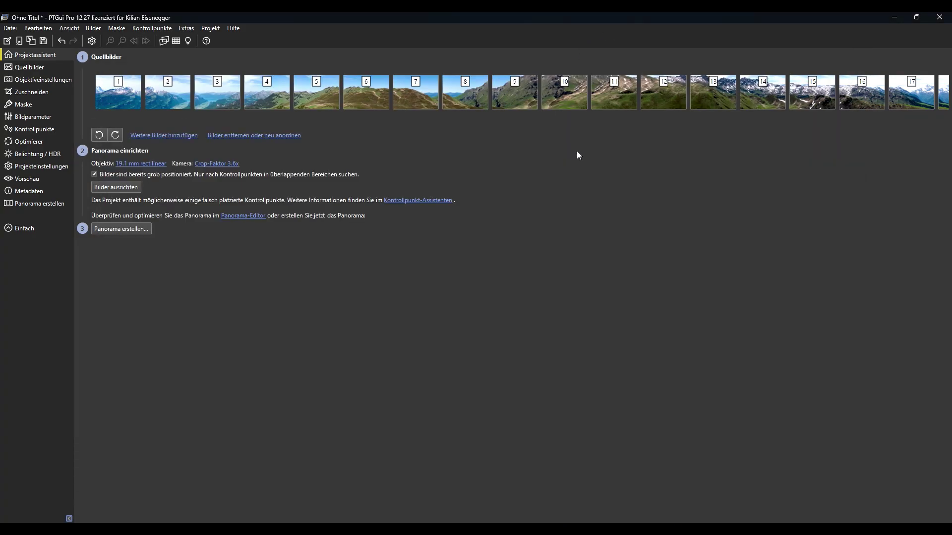
mouse_move(629, 529)
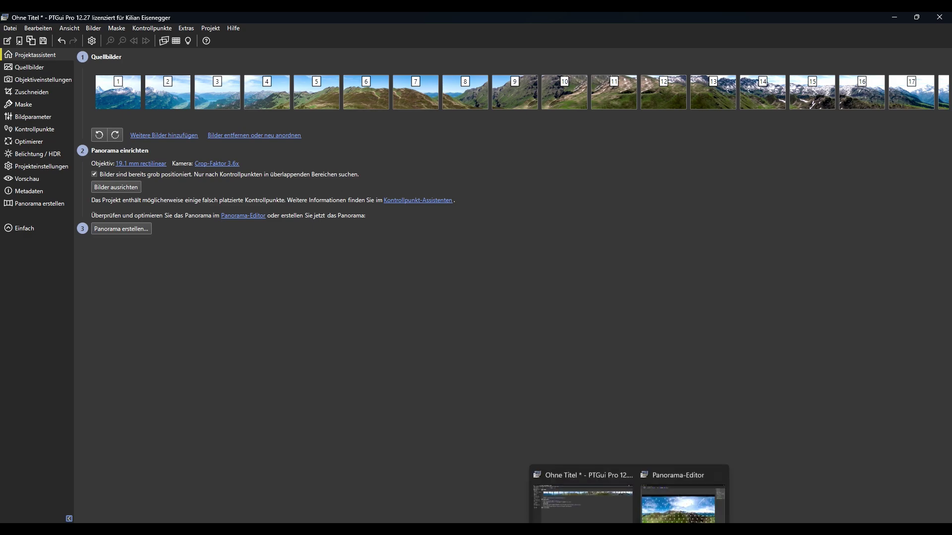
click(682, 477)
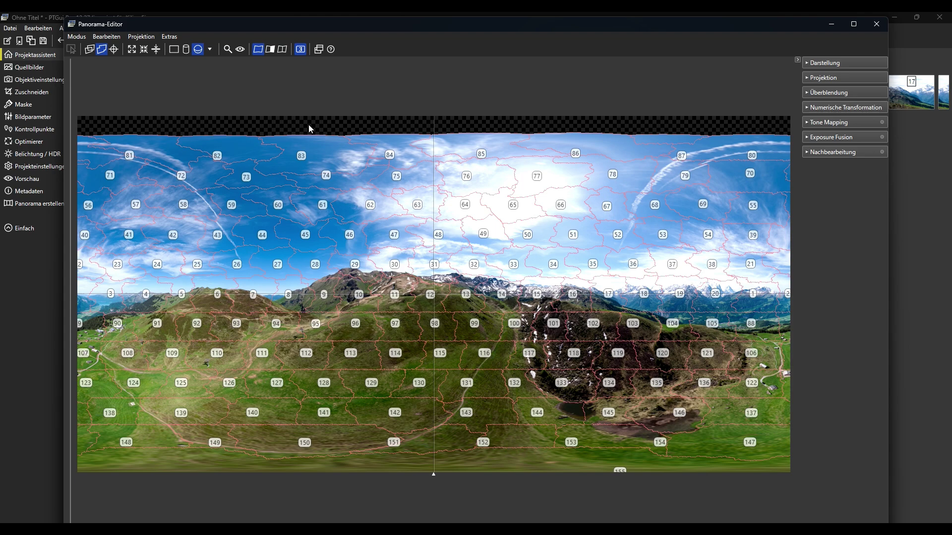
click(42, 266)
click(132, 229)
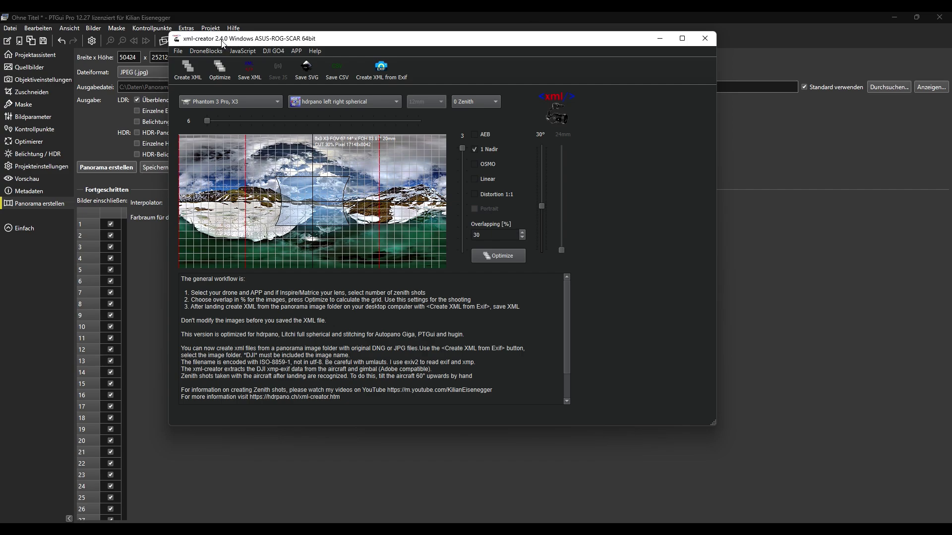
In xml-creator, select the Mavic 4 Pro 28mm camera and generate the XML for its shooting grid
click(278, 103)
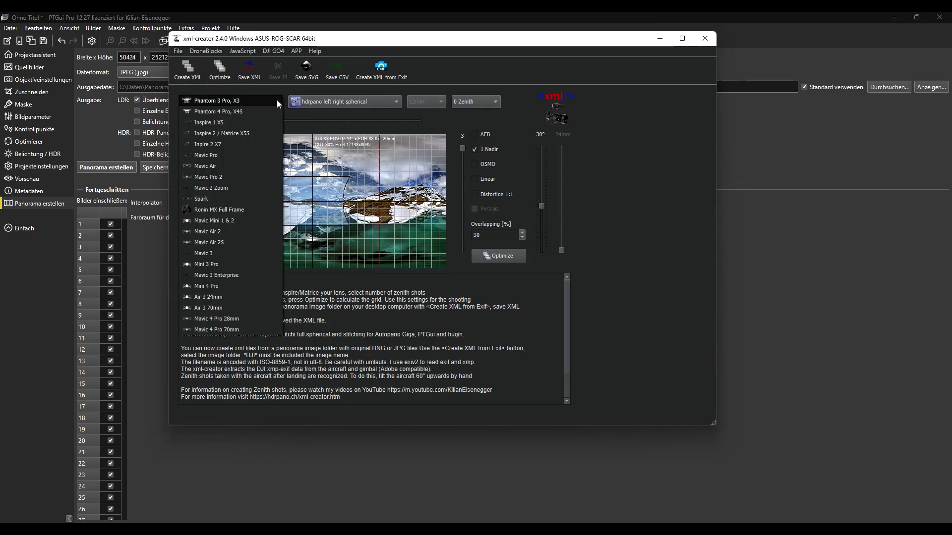
click(233, 319)
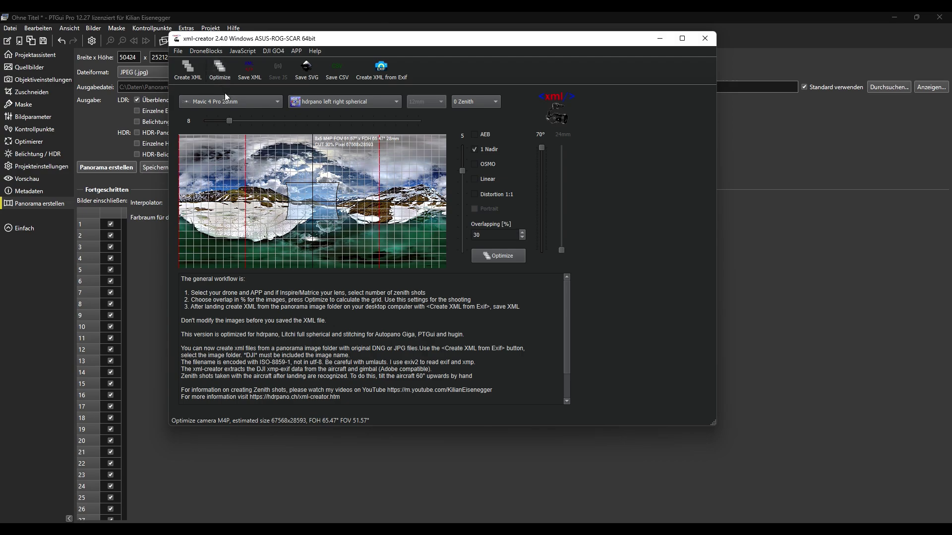
click(187, 71)
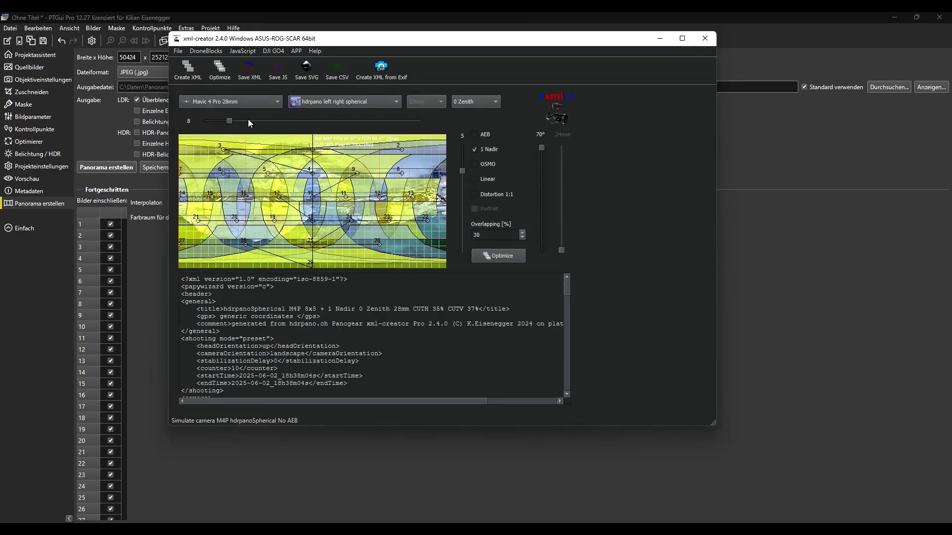
Change the drone camera to Mavic 4 Pro 70mm
click(278, 101)
click(244, 252)
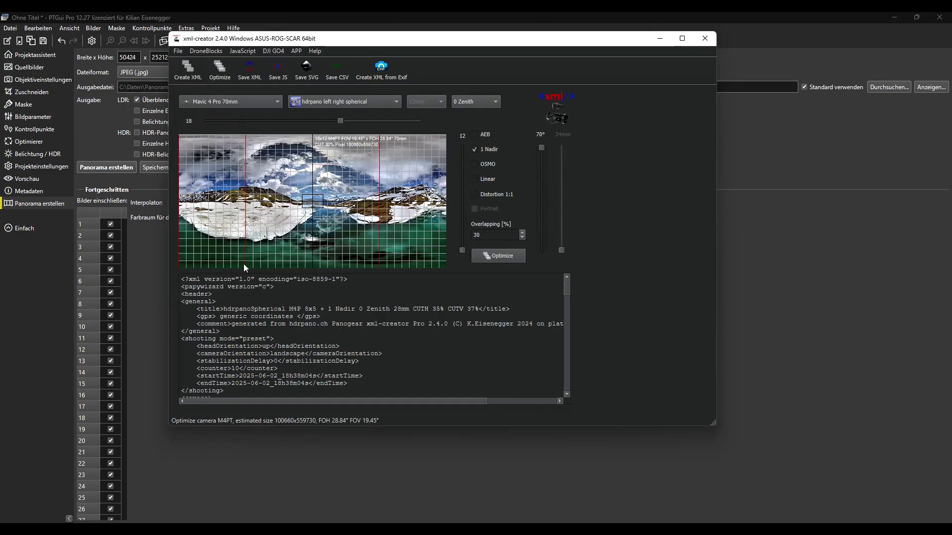
Generate the Mavic 4 Pro 70mm grid XML and create another XML from the Exif data in Daten\Panorama 2025\P4P 70mm 3
click(187, 70)
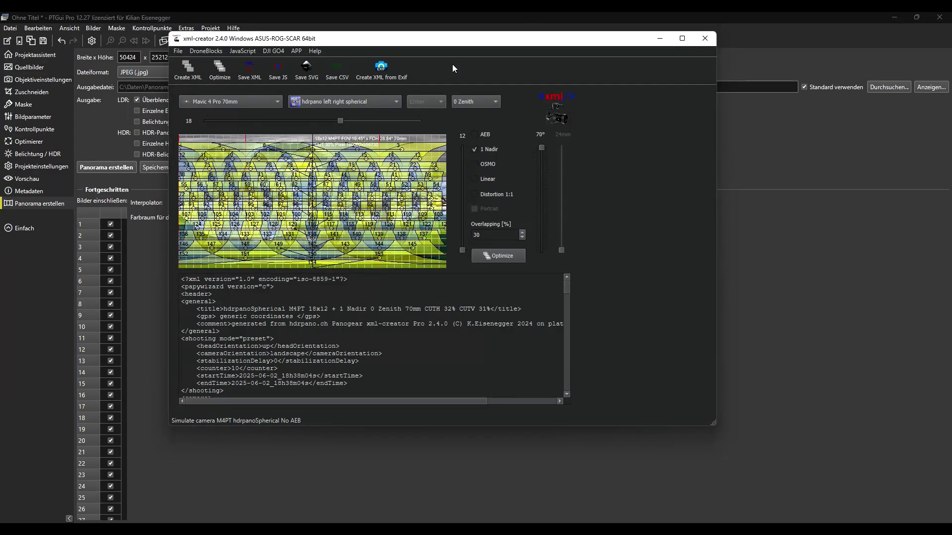
click(380, 65)
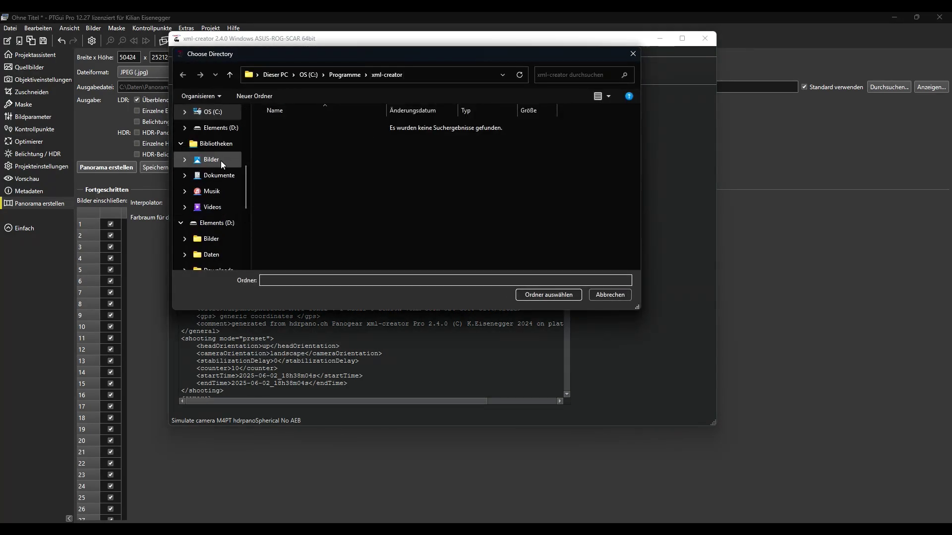
click(213, 113)
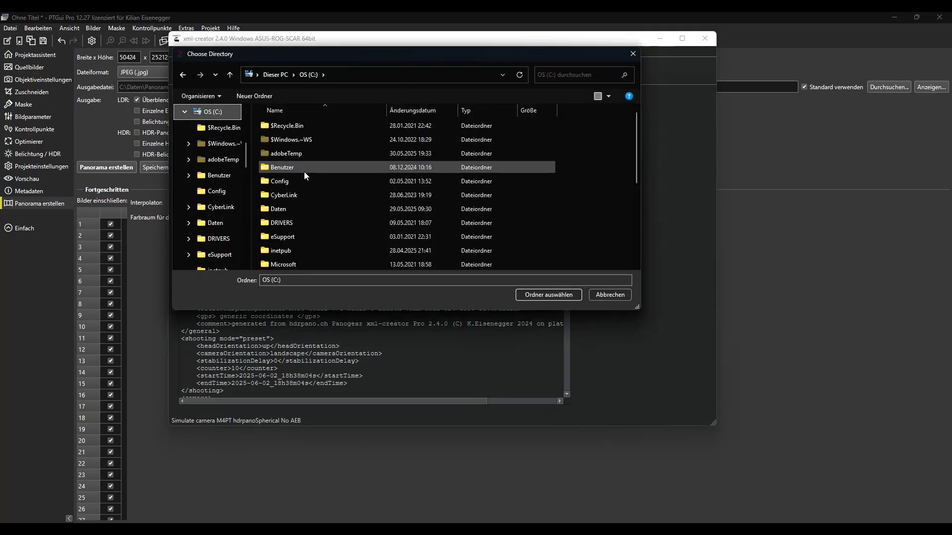
double_click(285, 212)
scroll(318, 205, down, 3)
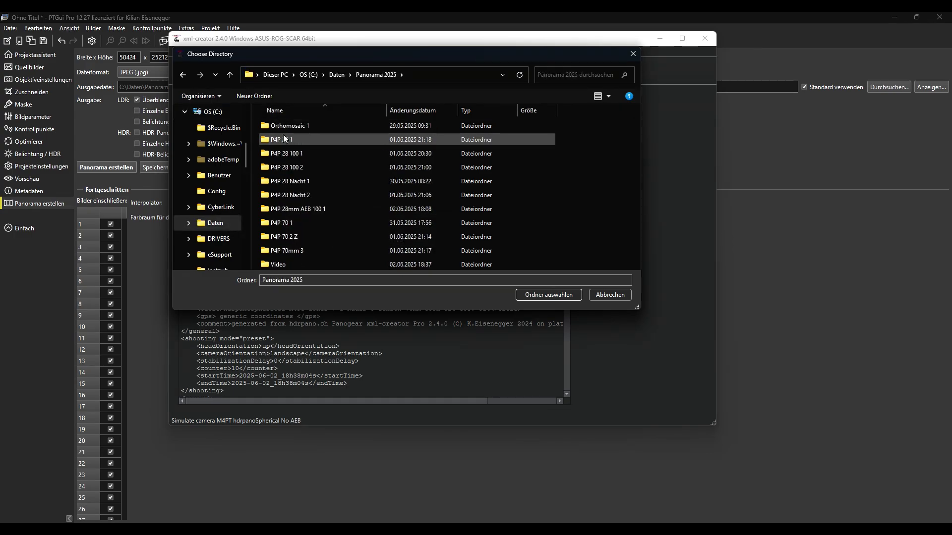
click(294, 250)
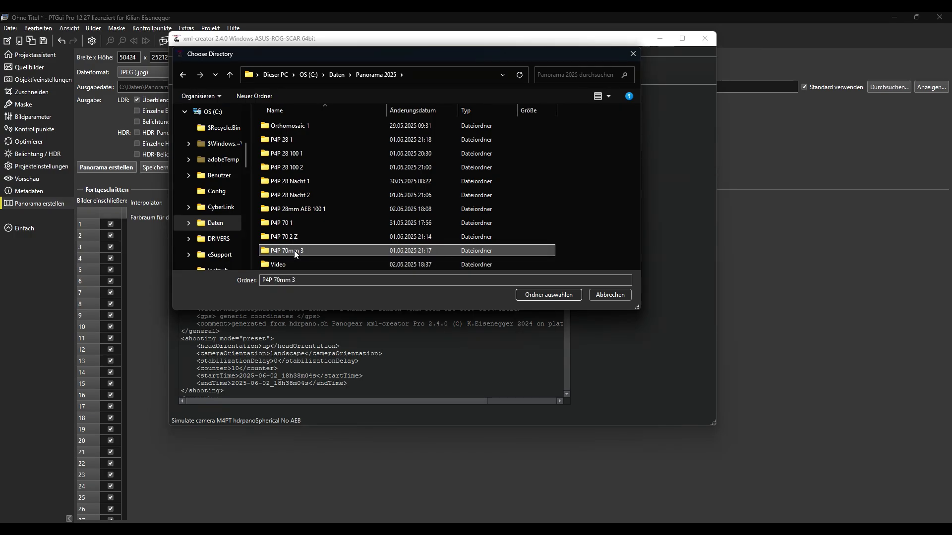
click(550, 295)
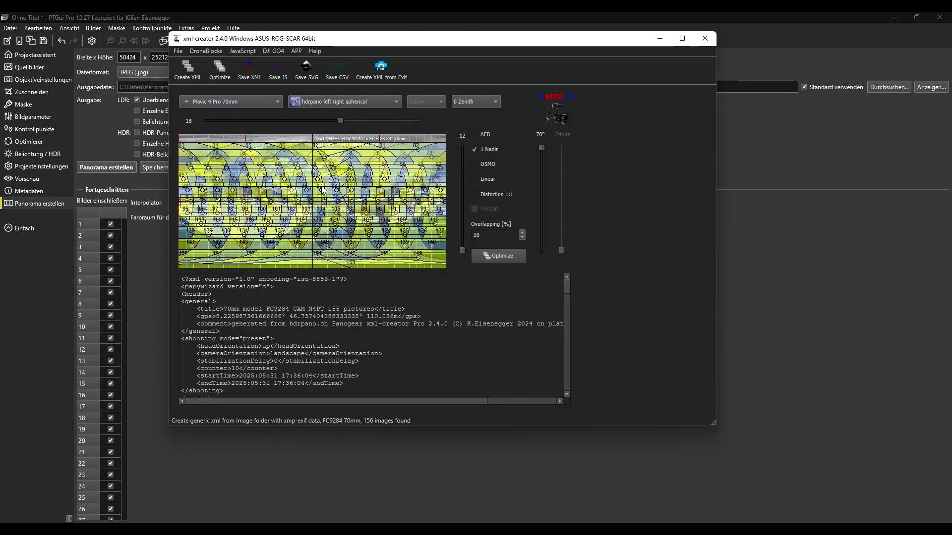
mouse_move(568, 293)
mouse_down()
mouse_move(558, 381)
mouse_move(568, 292)
mouse_up()
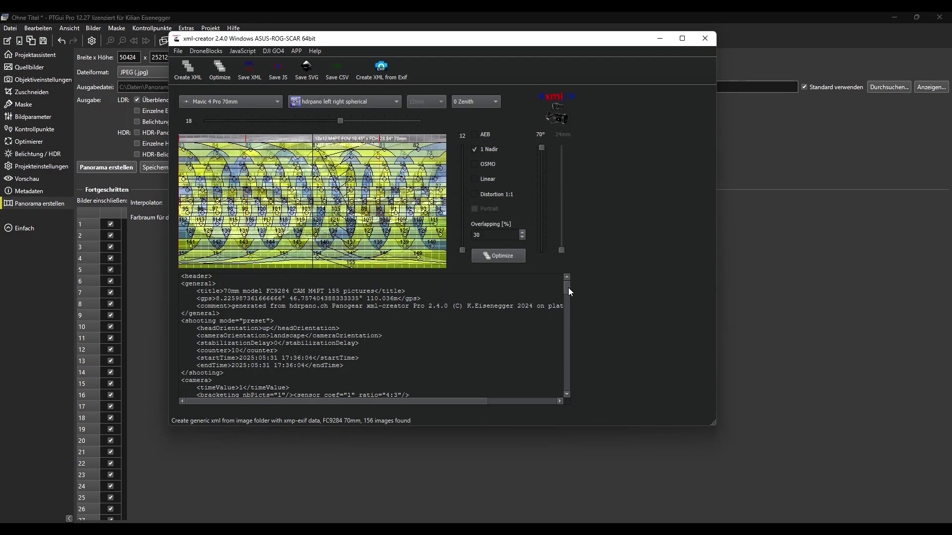
Create an XML from the Exif data of the PhotomatixResults01 folder inside P4P 28mm AEB 100 1
click(383, 72)
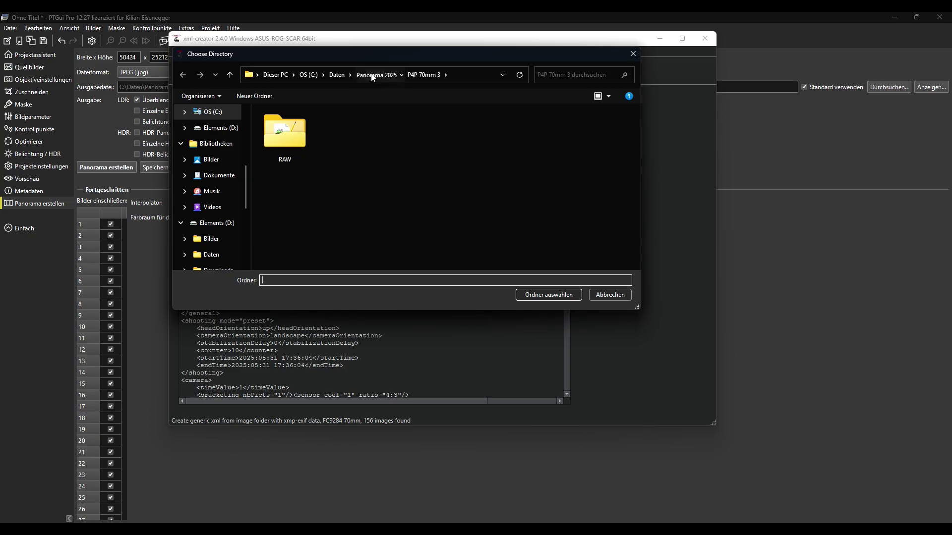
click(373, 76)
double_click(310, 208)
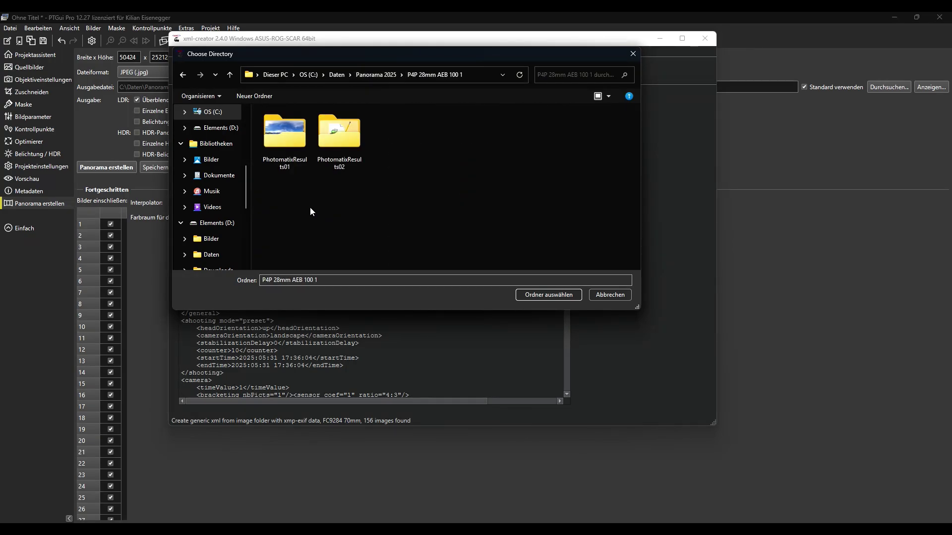
click(280, 130)
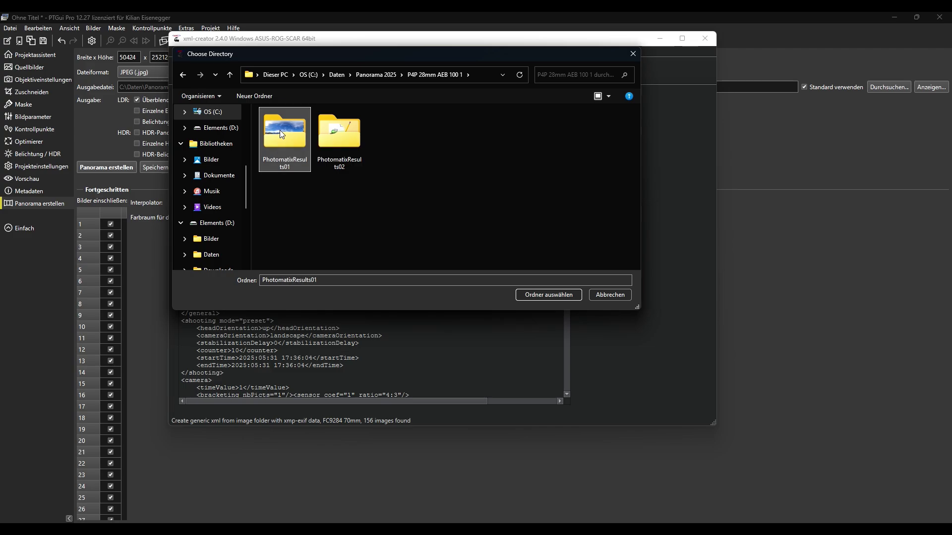
click(539, 296)
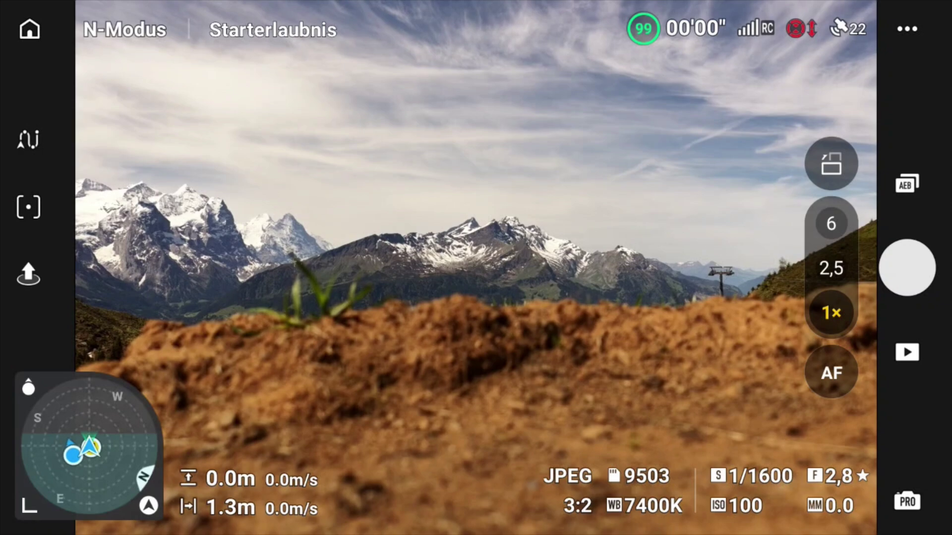
In DJI Fly, check the white balance, photo format and resolution settings and set the shutter speed to 1/1000
click(627, 497)
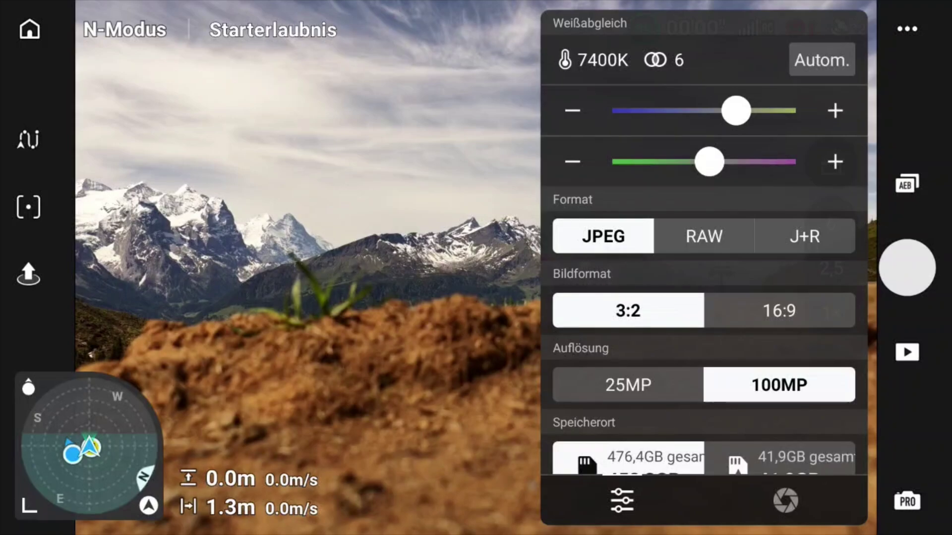
click(435, 309)
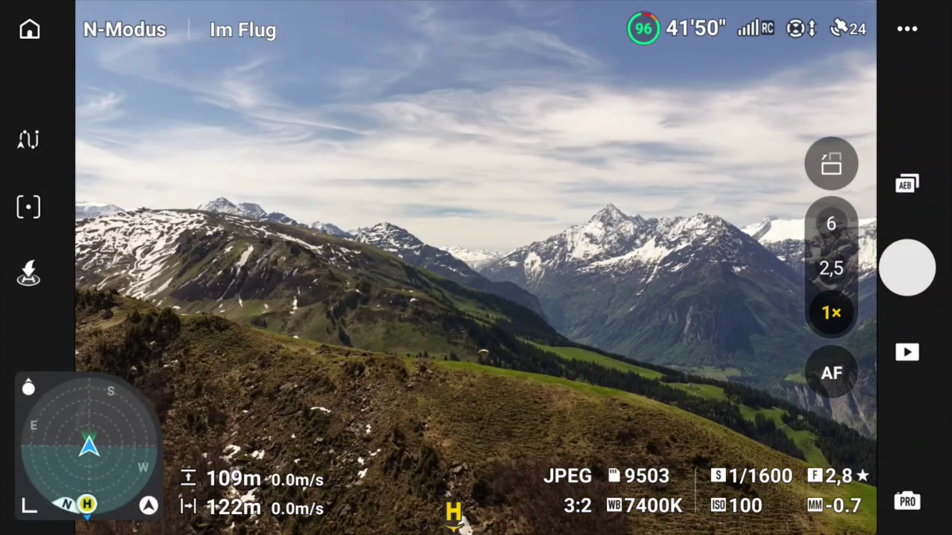
click(741, 501)
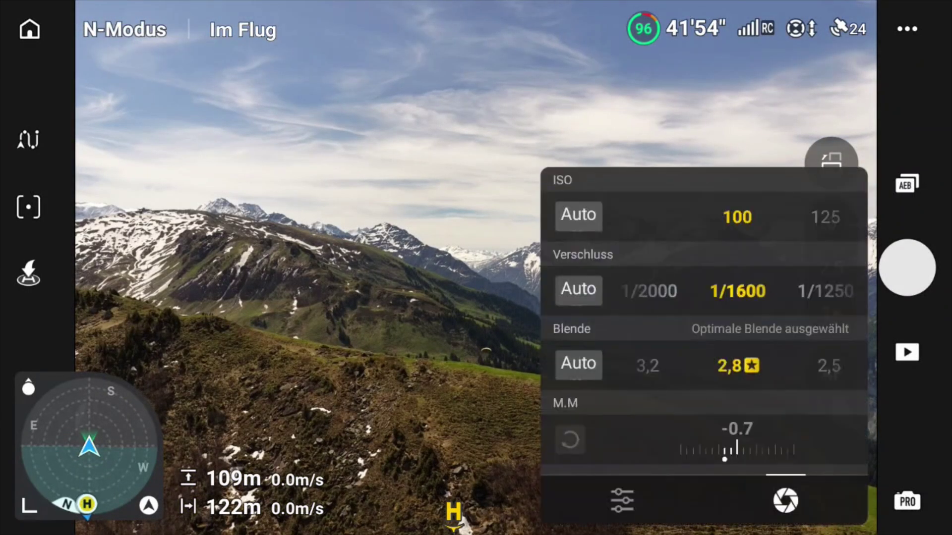
drag(705, 291, 622, 290)
click(271, 266)
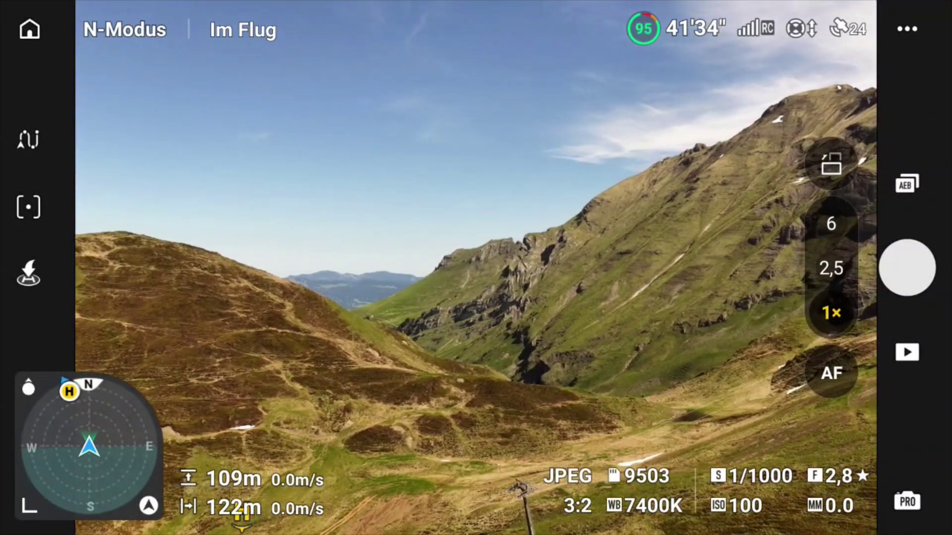
Let the camera determine the white balance automatically and lock it manually at 5200K with tint 14
click(735, 501)
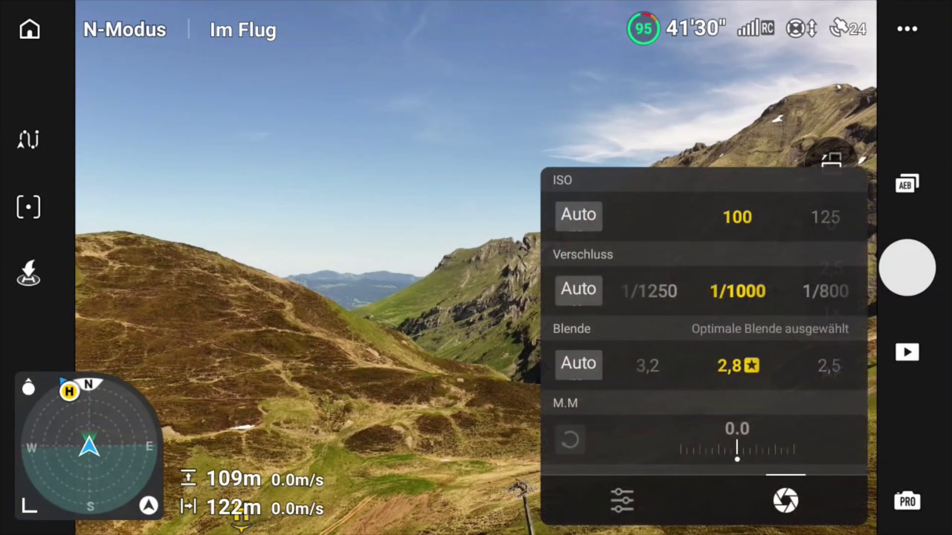
click(621, 501)
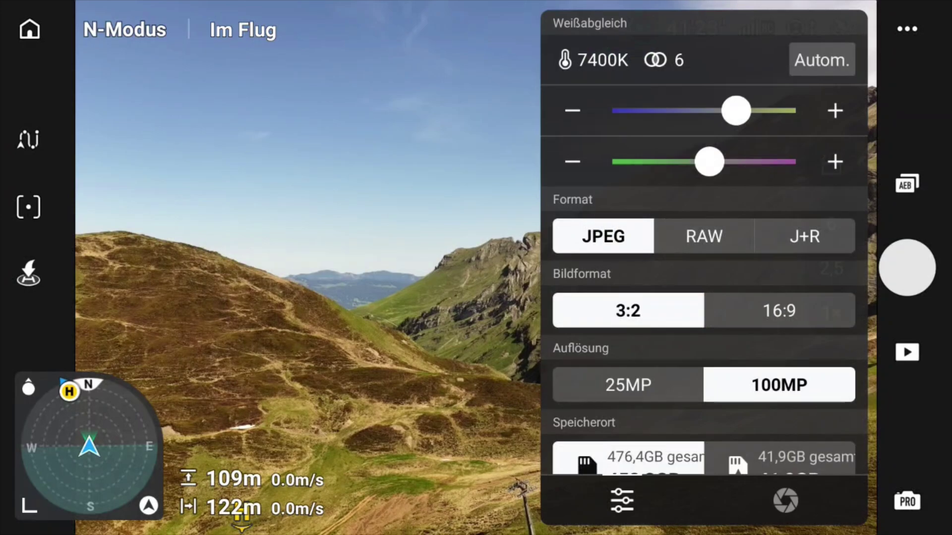
click(822, 59)
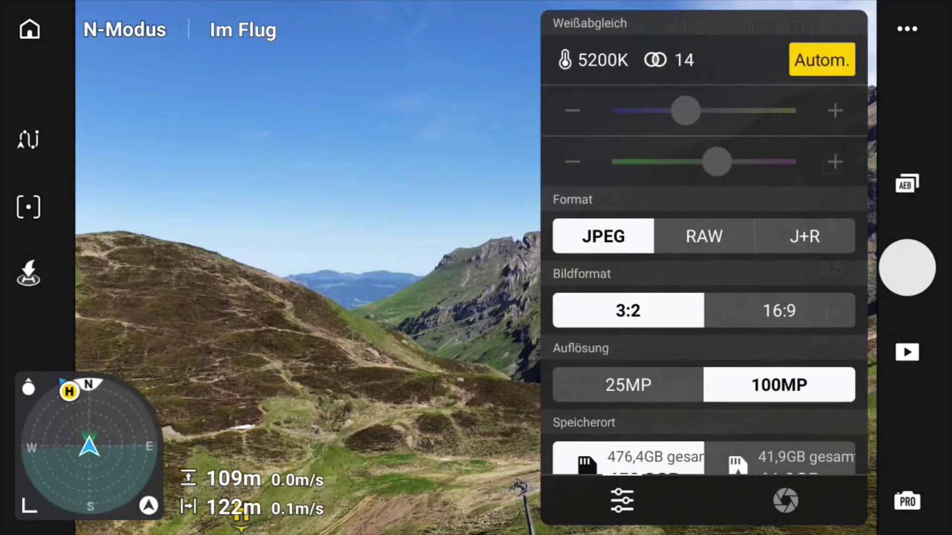
click(821, 59)
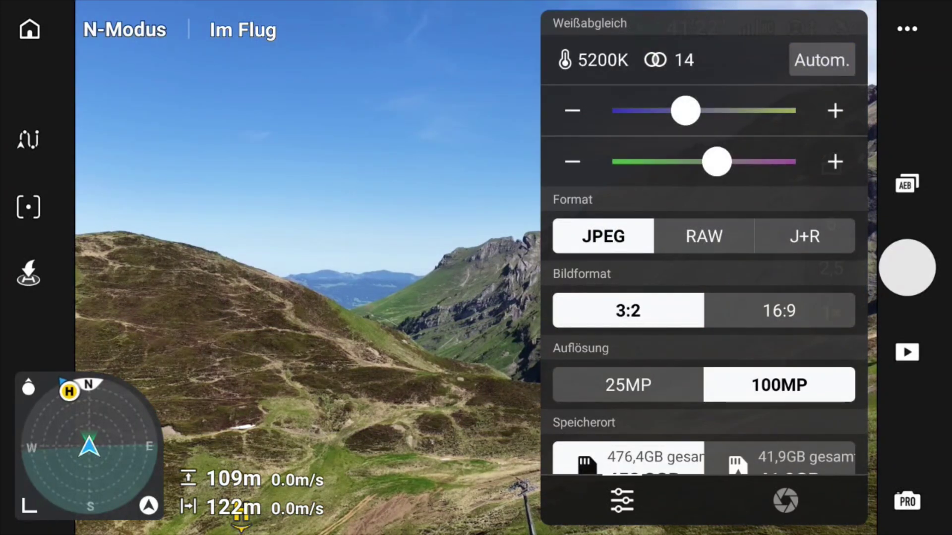
click(442, 185)
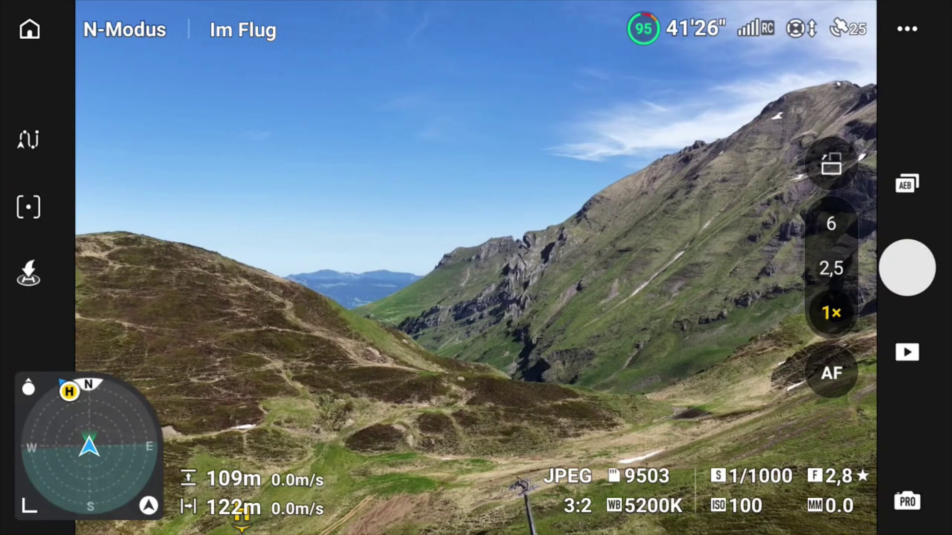
Tilt the gimbal up to 70° and capture bracketed photos around the sky, continuing with the next row at 40°
scroll(475, 268, up, 5)
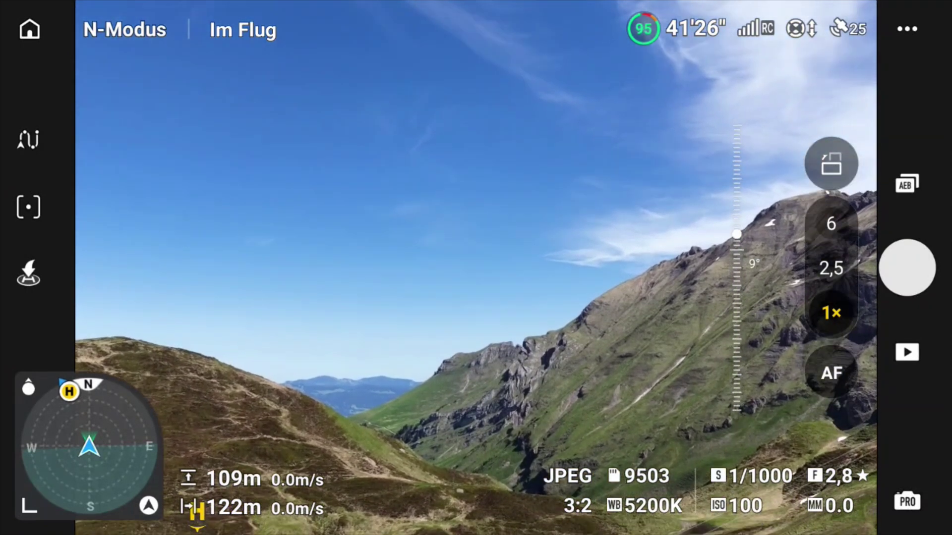
scroll(476, 268, up, 5)
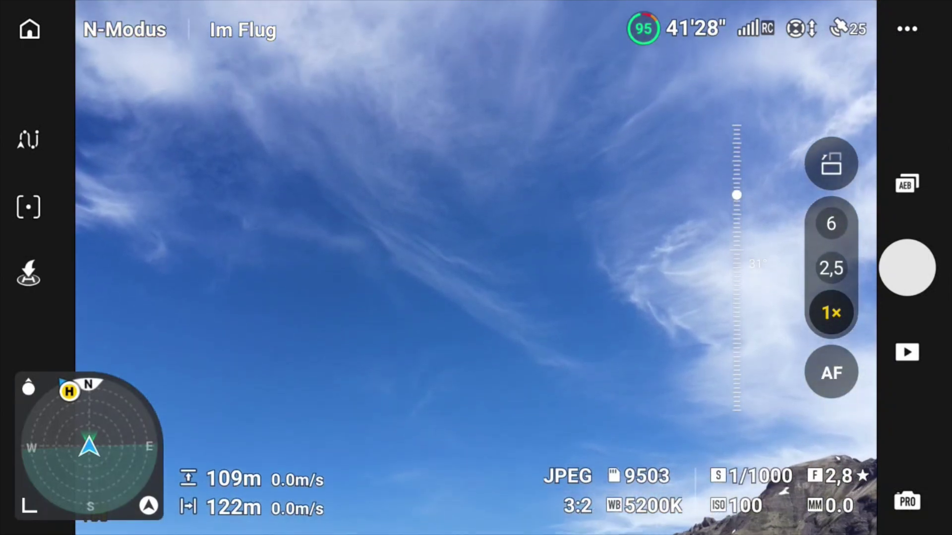
scroll(476, 267, up, 5)
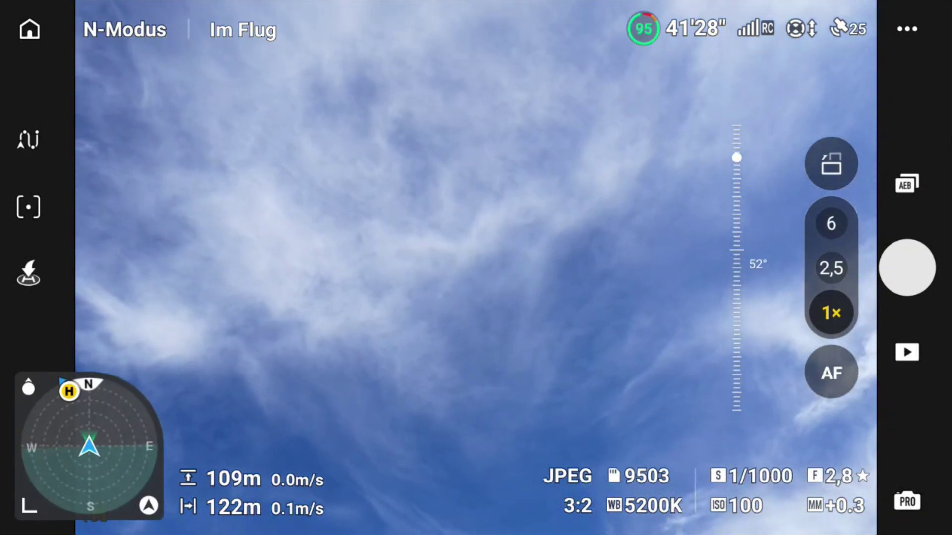
scroll(476, 268, up, 3)
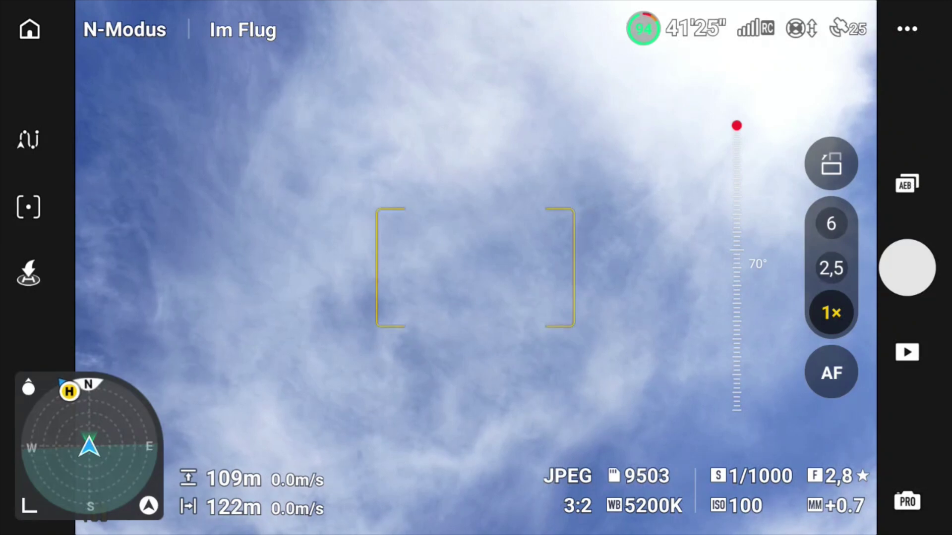
click(907, 267)
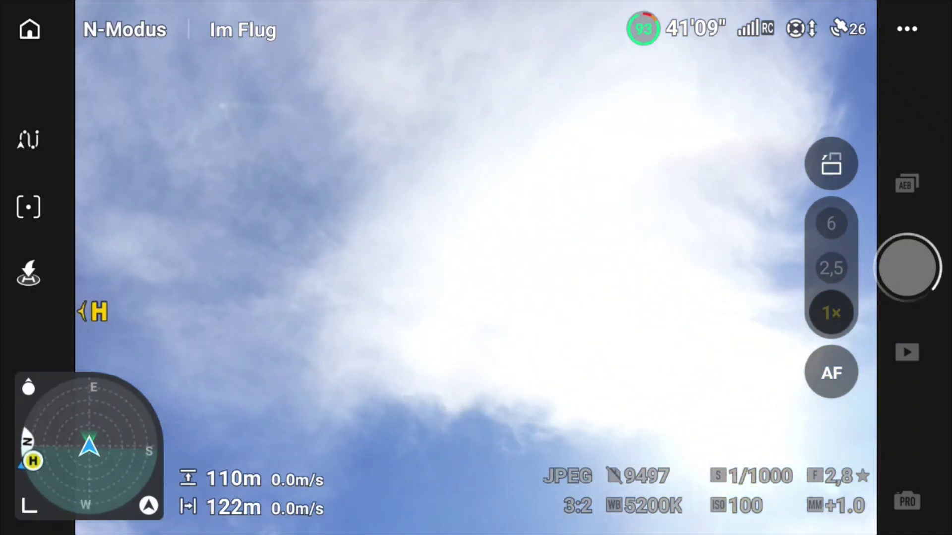
click(910, 276)
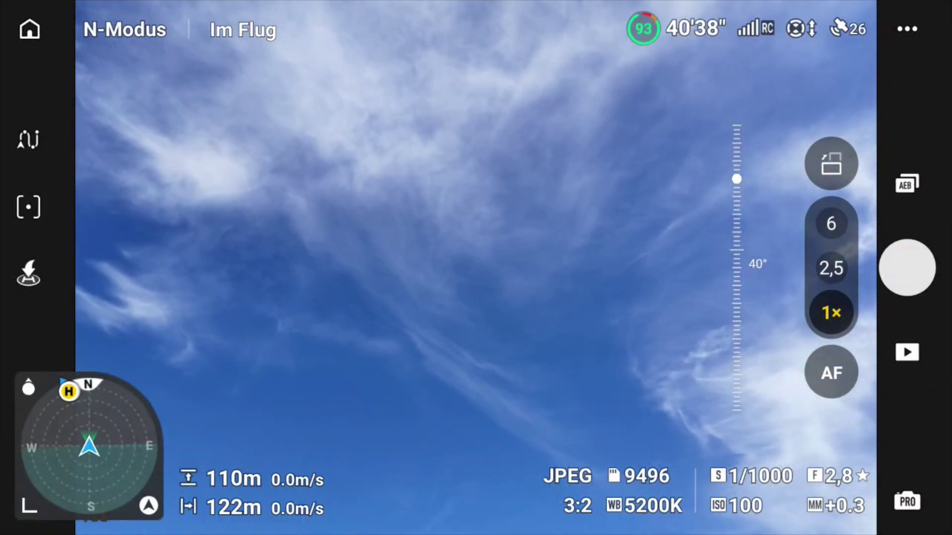
click(907, 268)
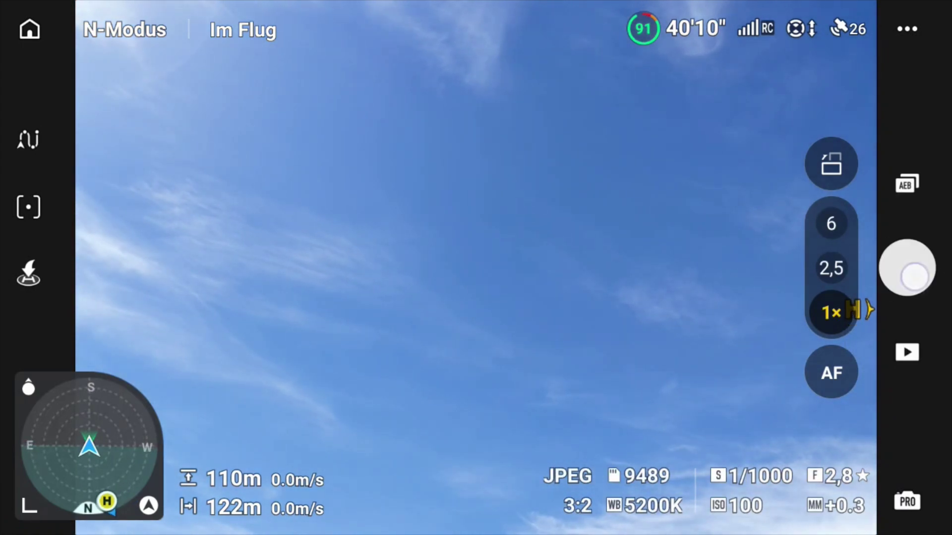
click(913, 276)
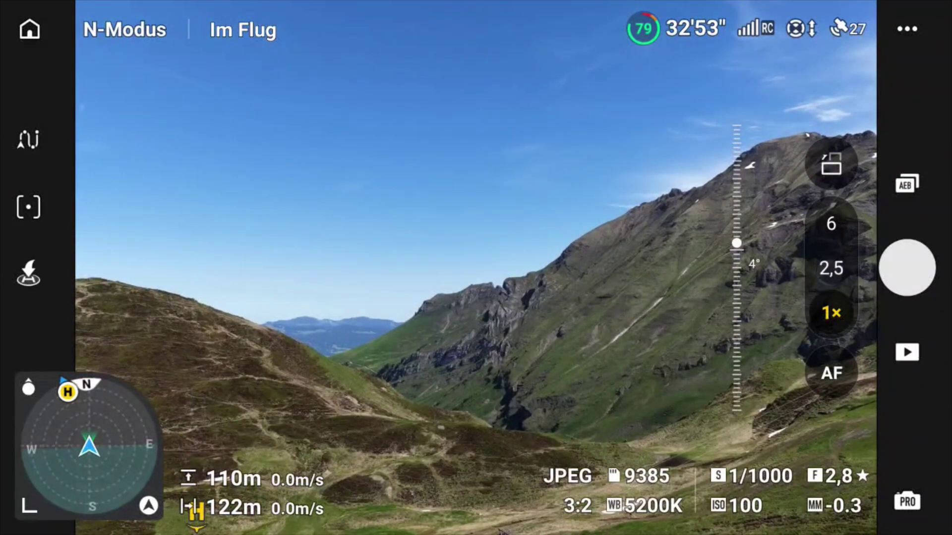
Switch to the 2,5× camera and change the shooting mode from bracketing to a spherical (Sphäre) panorama
click(830, 268)
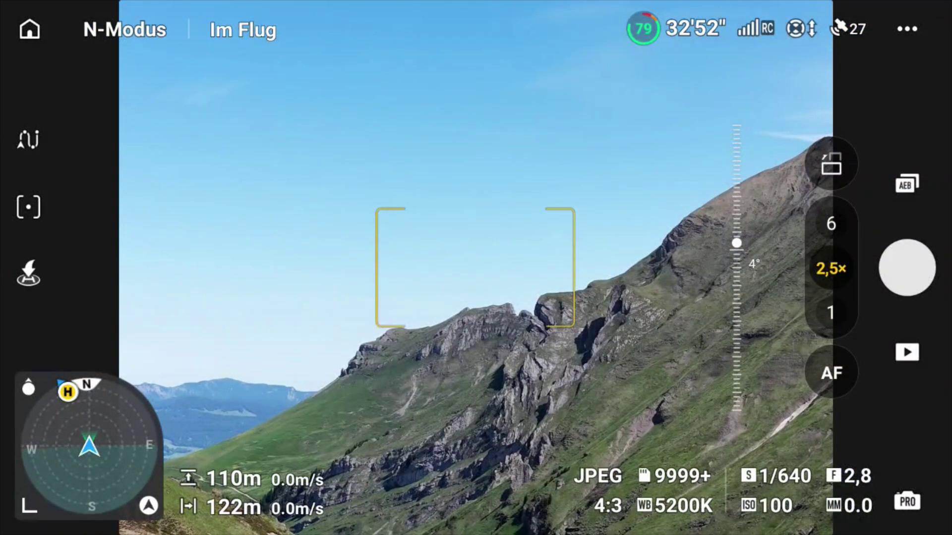
click(906, 183)
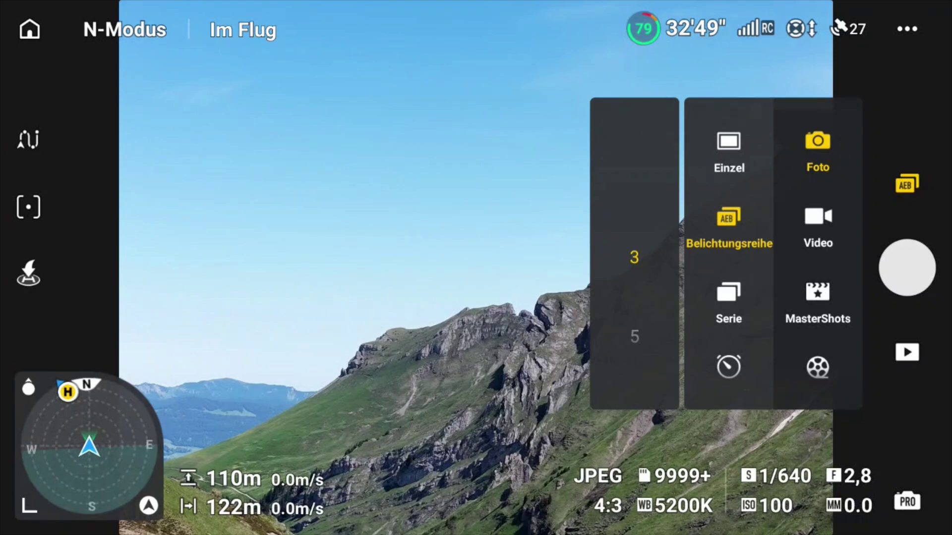
scroll(815, 269, down, 3)
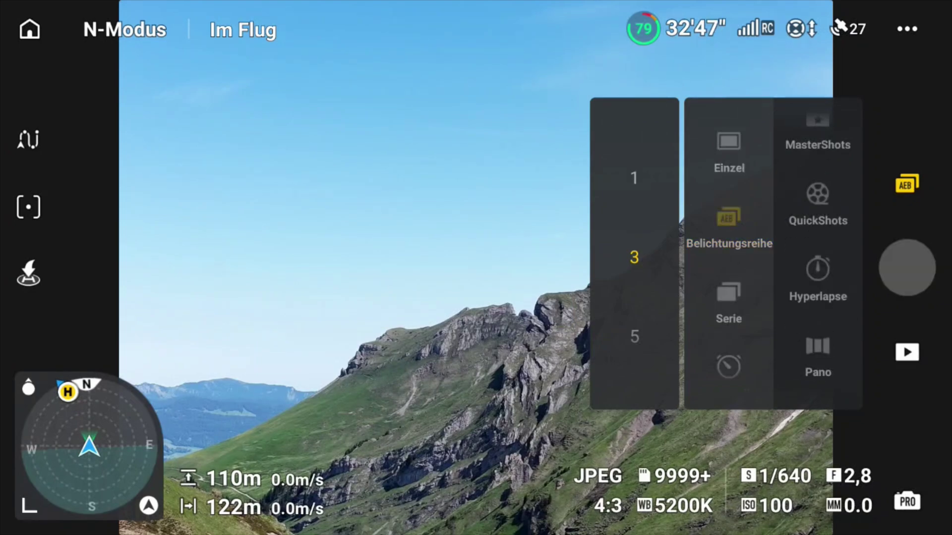
click(817, 357)
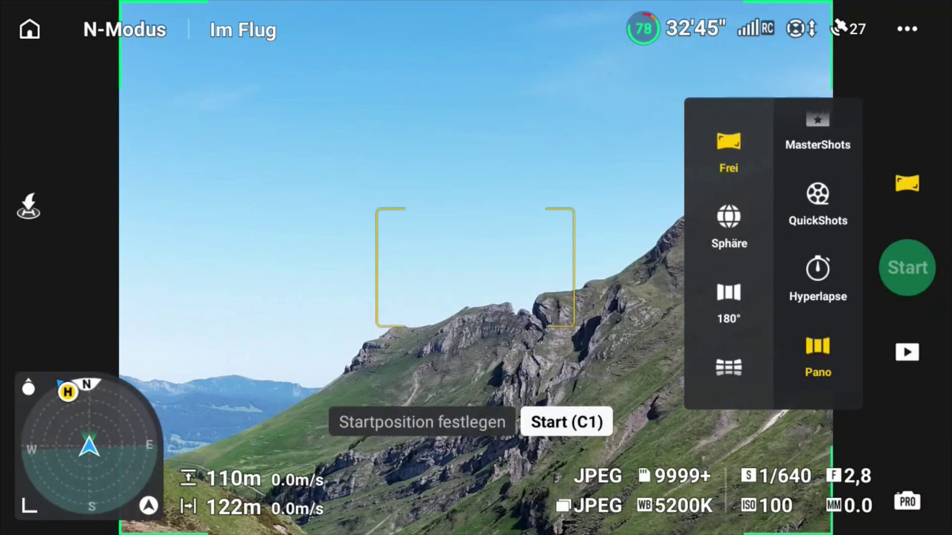
click(738, 216)
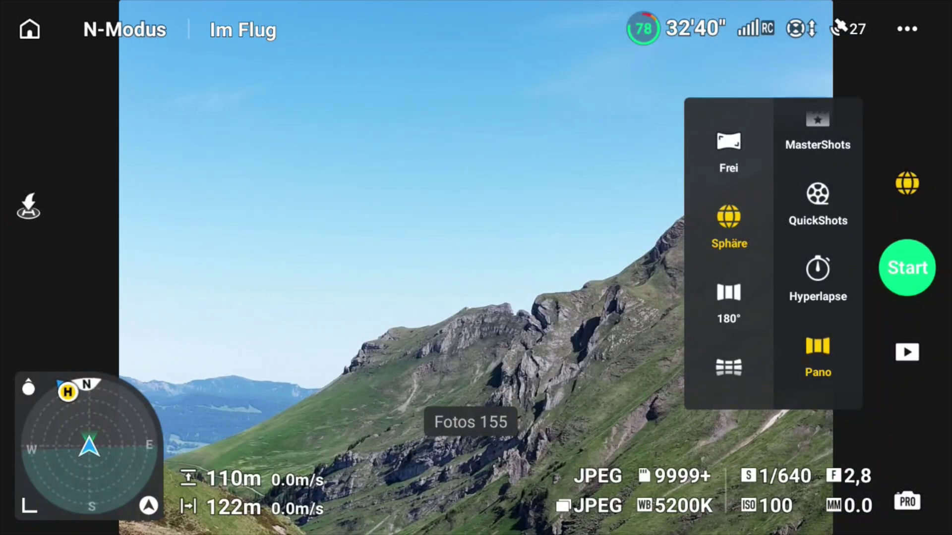
Open the exposure settings for the spherical panorama and set the shutter speed to Auto
click(767, 497)
click(776, 491)
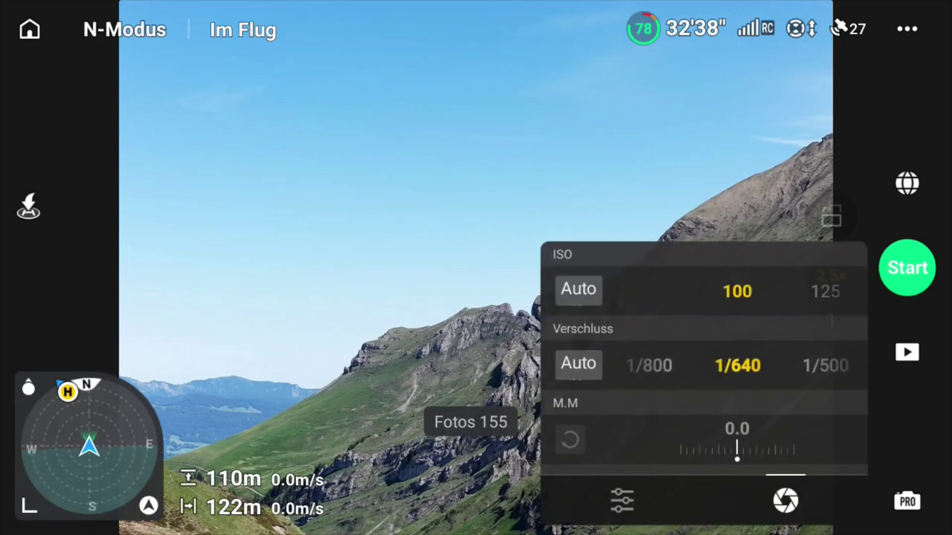
click(579, 364)
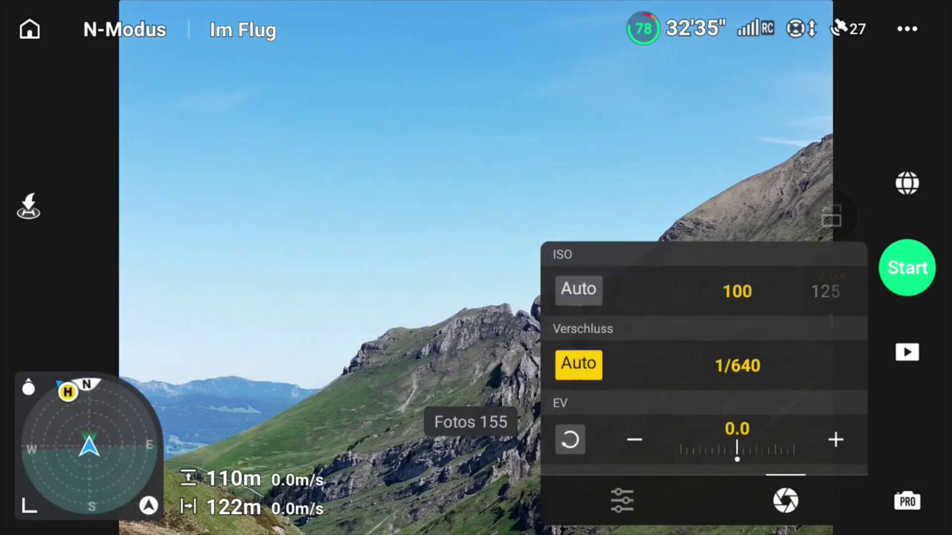
Lock the shutter speed manually at 1/640 and set the panorama's original photos to be stored as RAW
click(578, 364)
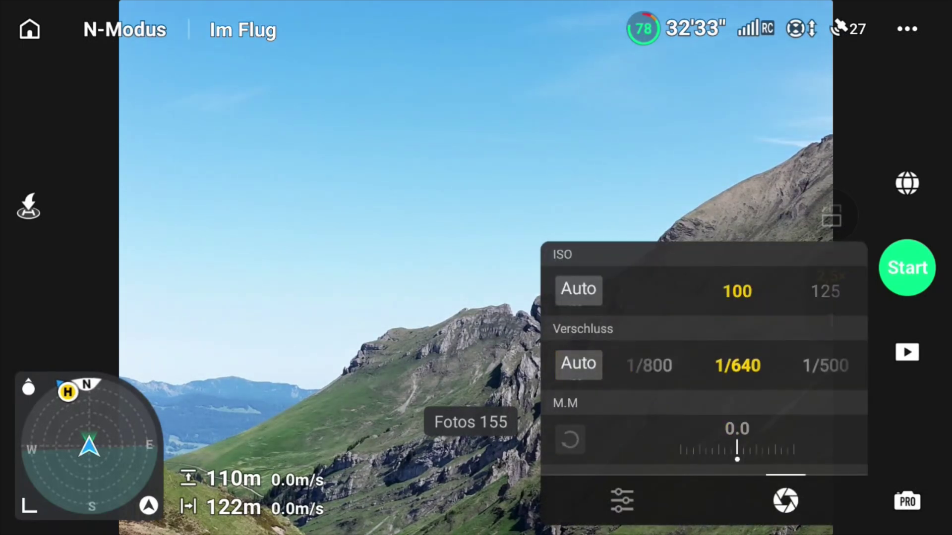
click(622, 500)
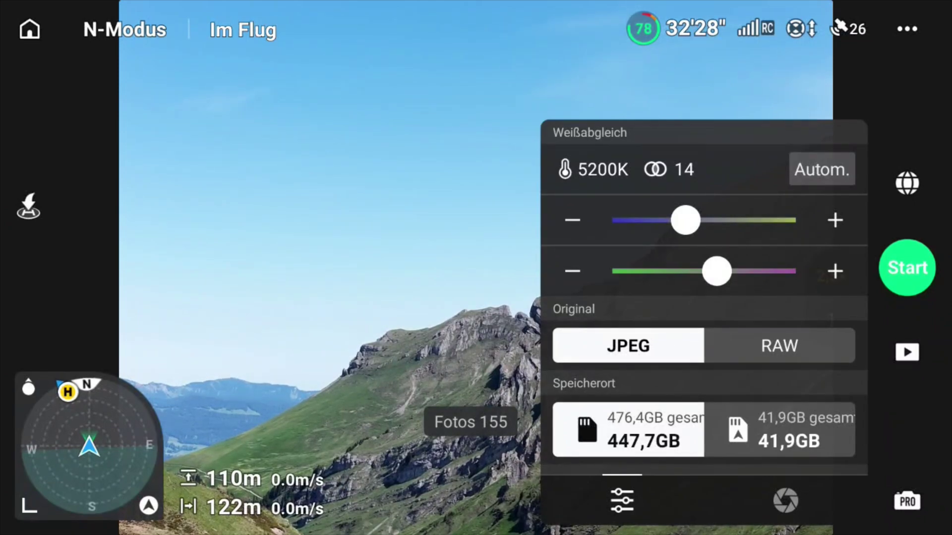
click(779, 345)
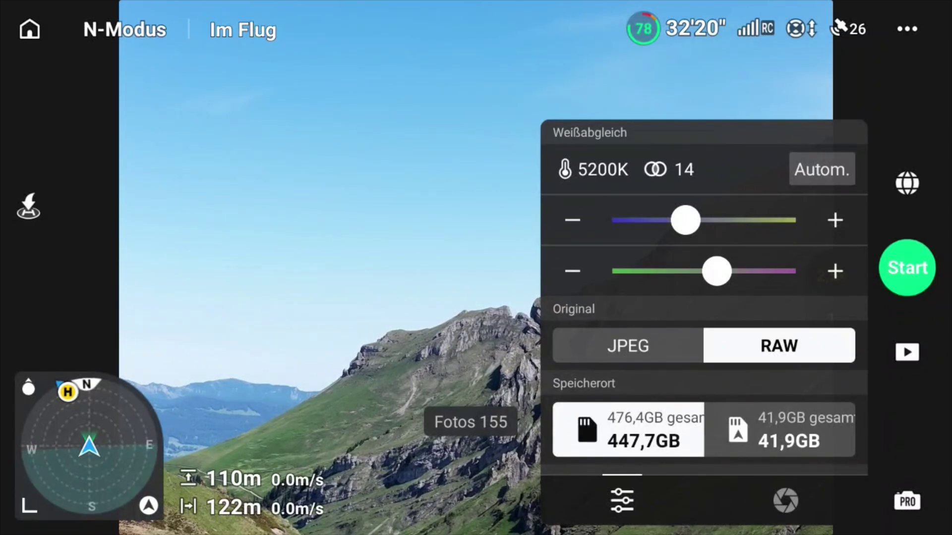
click(446, 203)
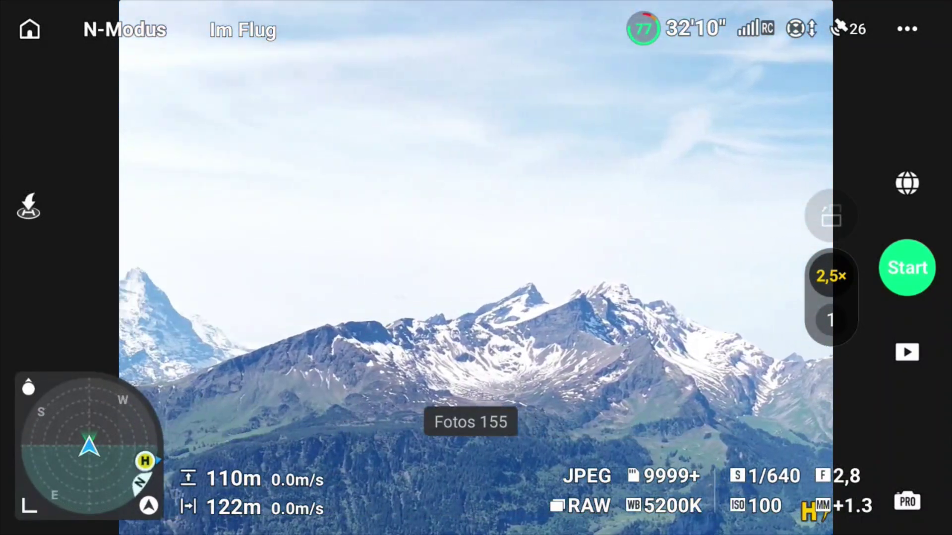
Start capturing the spherical panorama with the 2,5× camera facing the snowy mountains
click(561, 343)
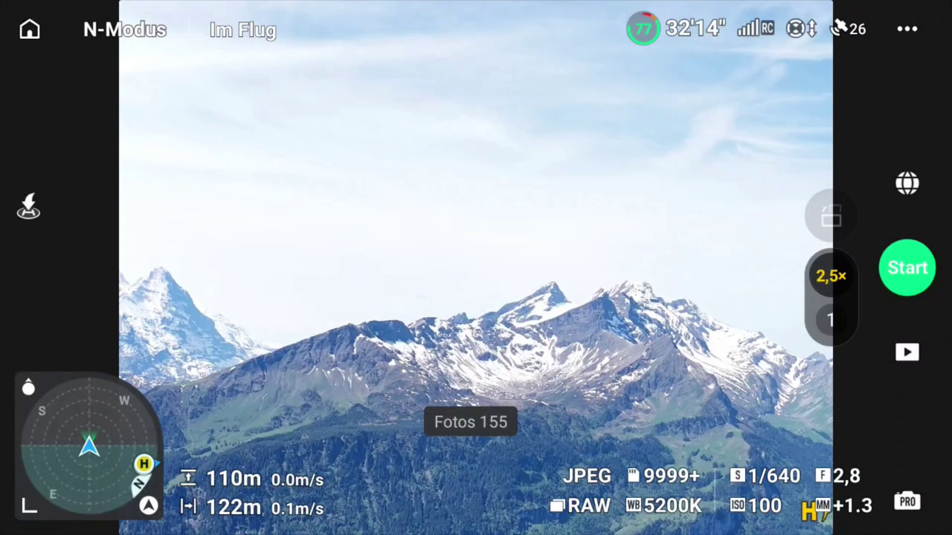
click(907, 268)
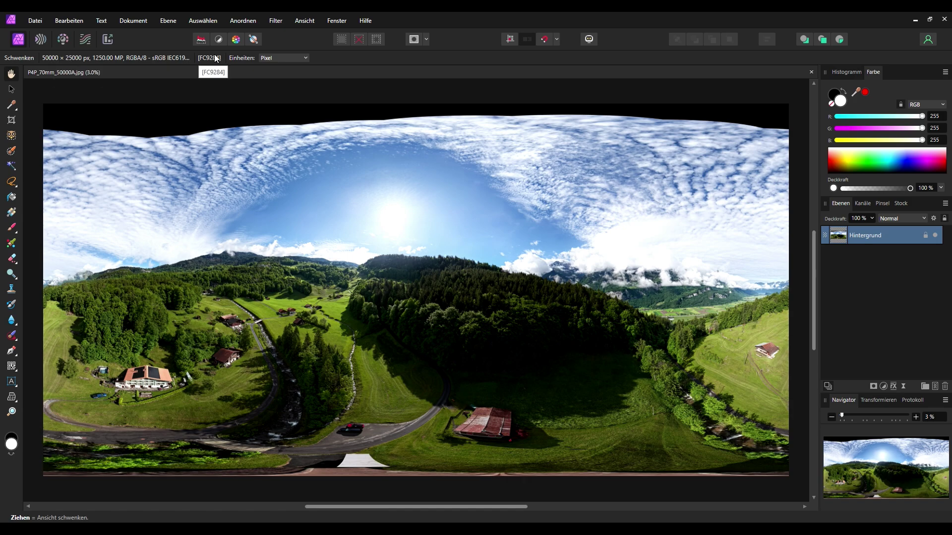
Switch to Affinity Photo, apply an equirectangular live projection to the 70 mm panorama, and rotate up to the black hole in the sky
click(168, 20)
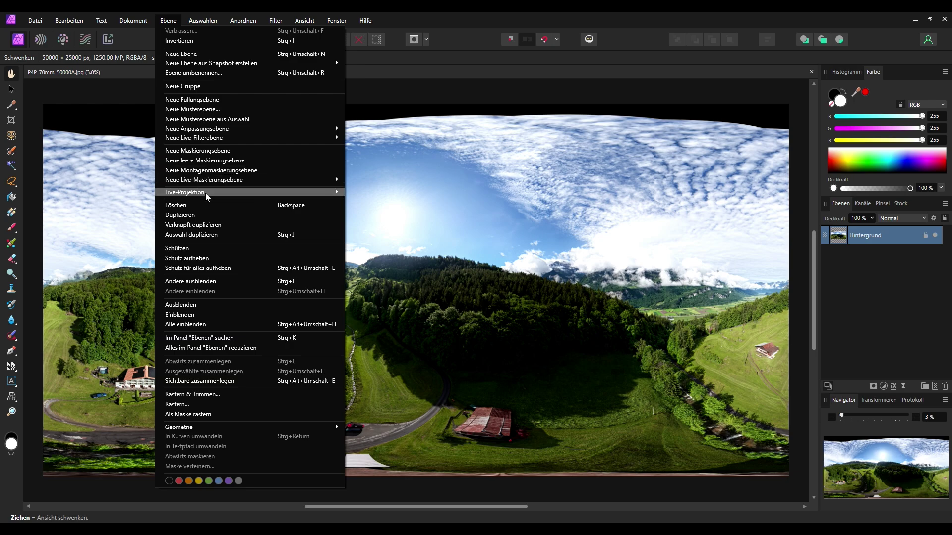
mouse_move(206, 192)
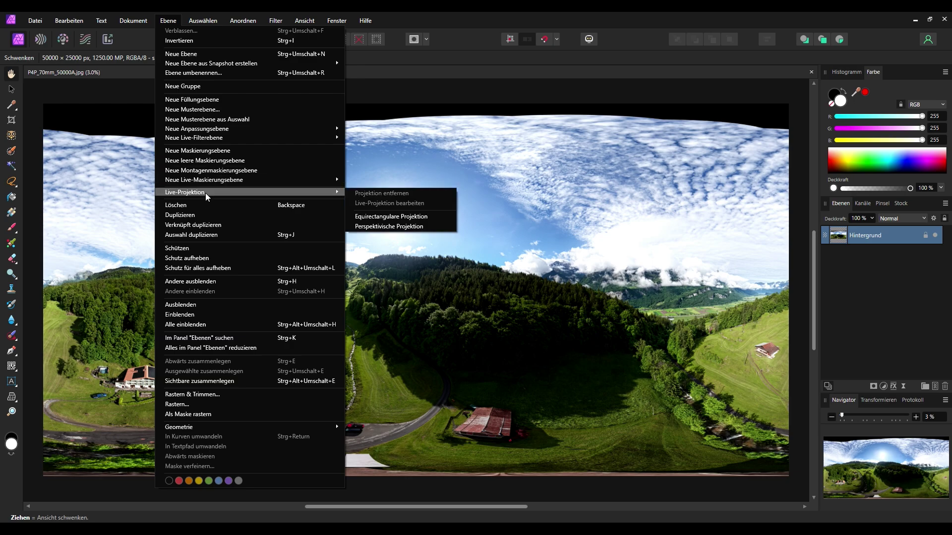
click(385, 218)
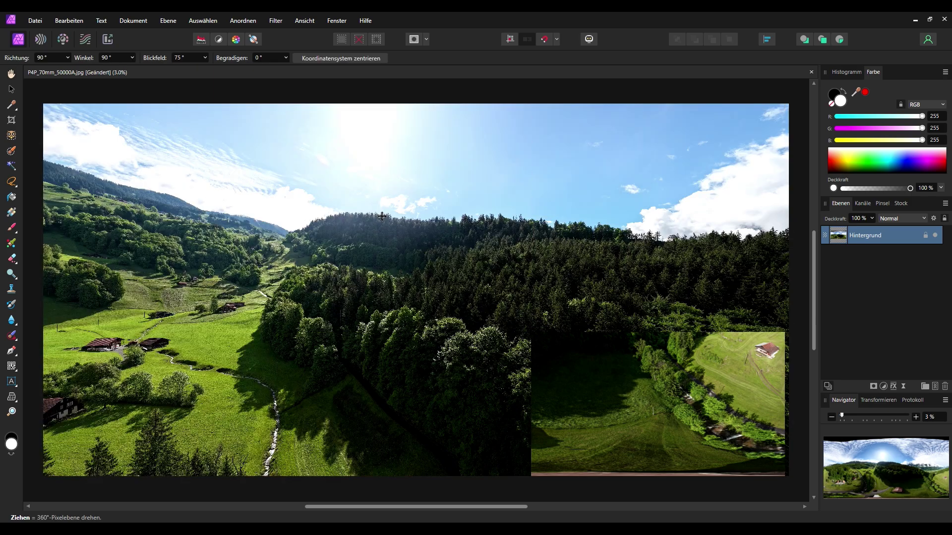
drag(382, 199, 376, 128)
drag(414, 245, 405, 168)
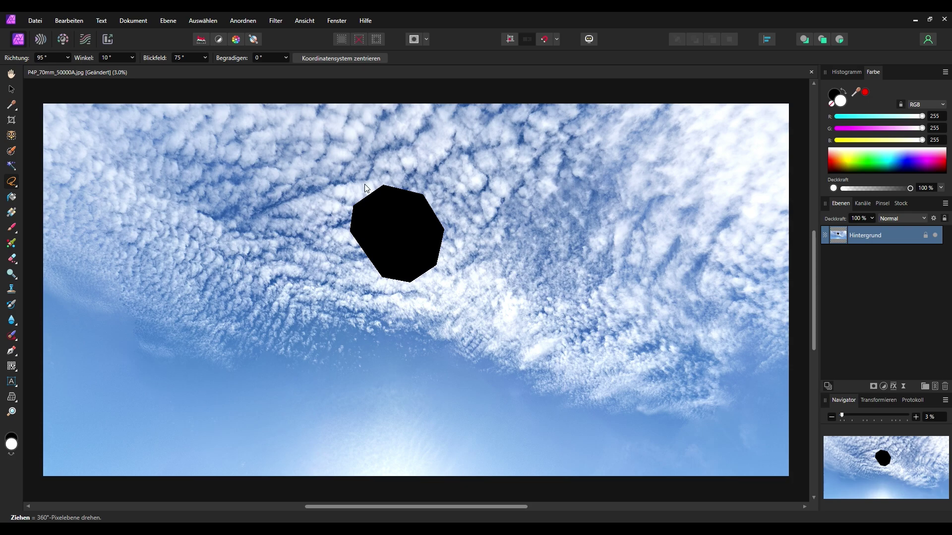
Draw a closed lasso selection slightly outside the edge of the black hole in the sky
click(11, 182)
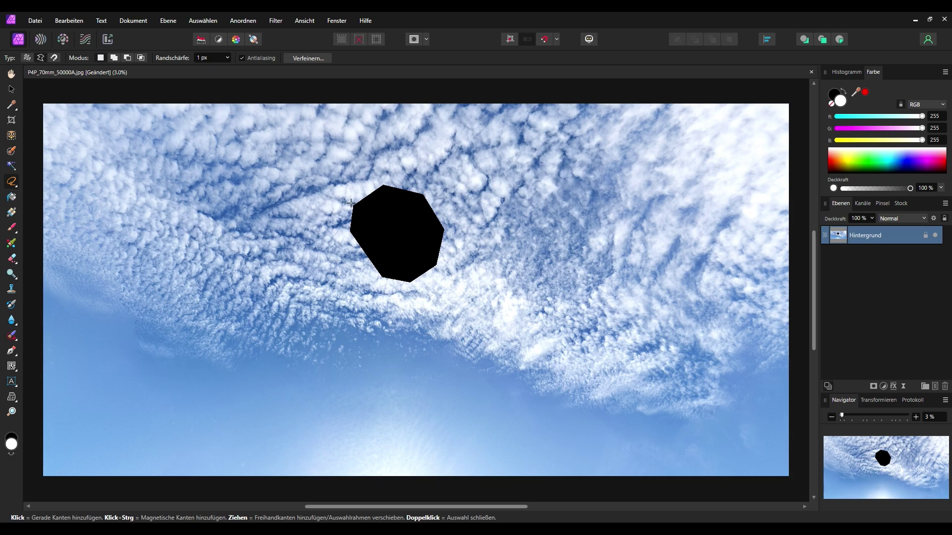
mouse_move(379, 180)
mouse_down()
mouse_move(347, 230)
mouse_move(383, 284)
mouse_move(418, 287)
mouse_move(440, 272)
mouse_move(448, 234)
mouse_up()
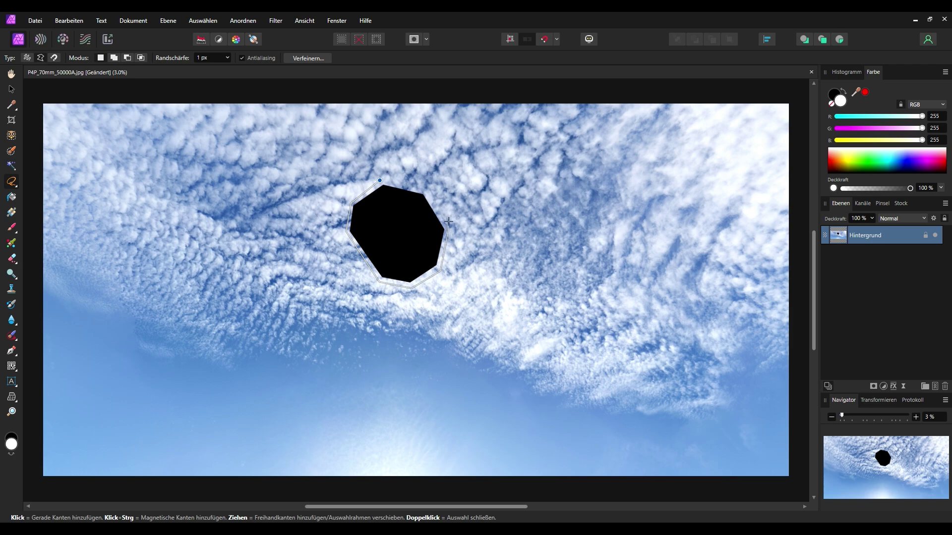
click(381, 180)
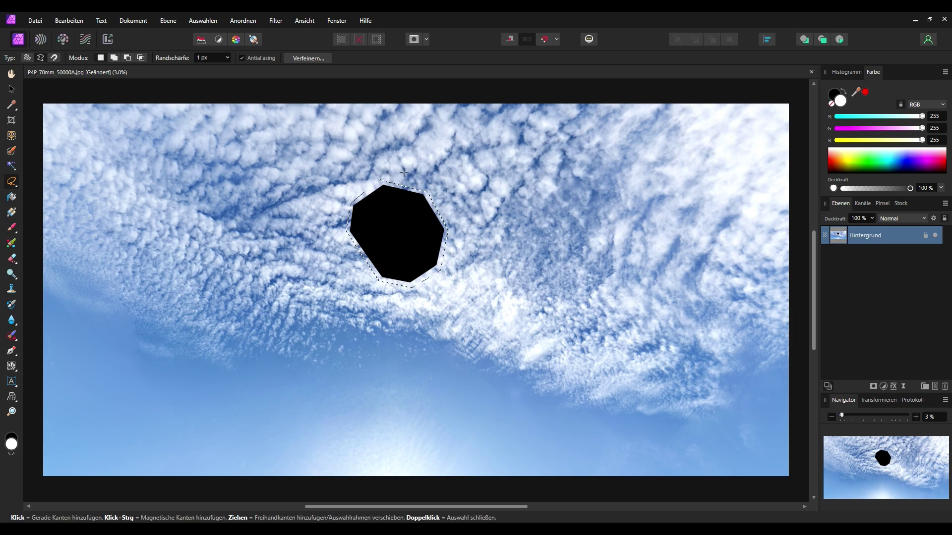
Fill the selected sky hole using Inpainting and deselect the area
click(69, 21)
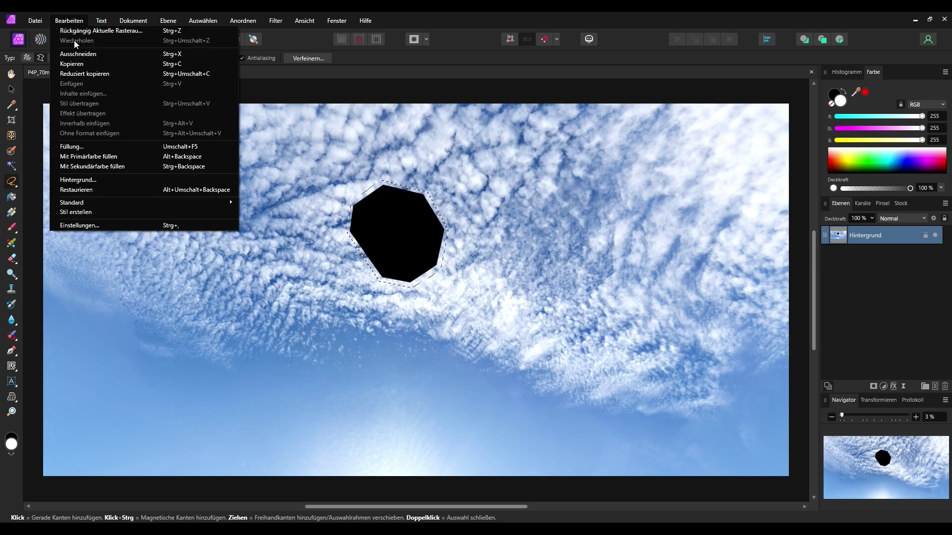
click(93, 160)
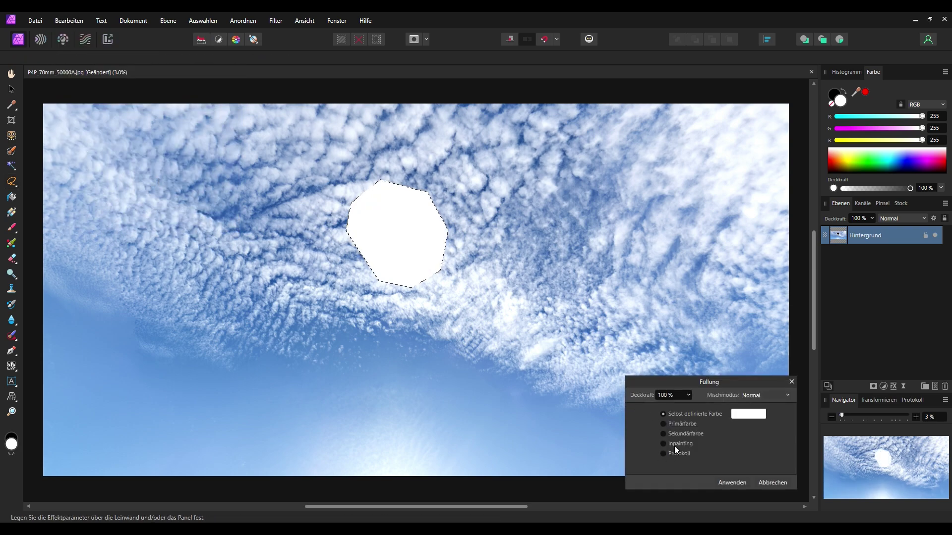
click(733, 482)
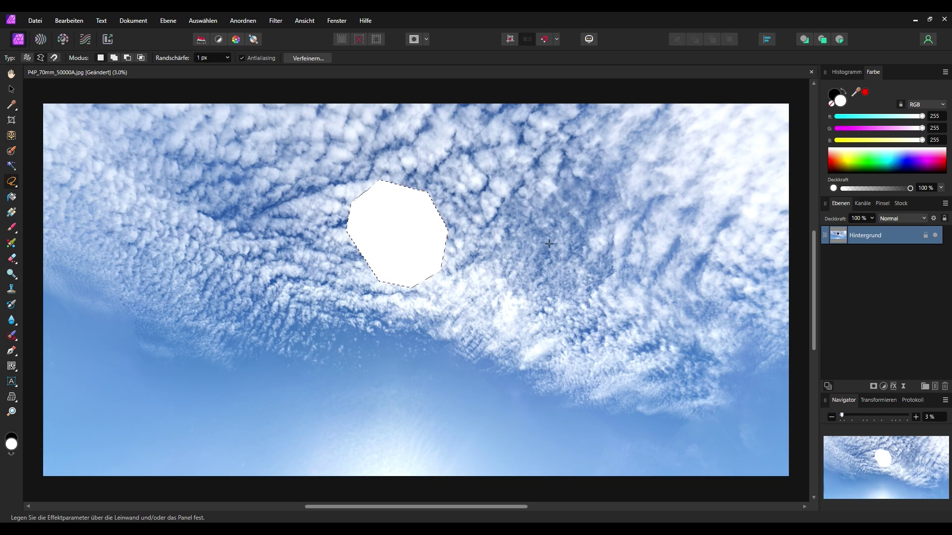
key(ctrl+z)
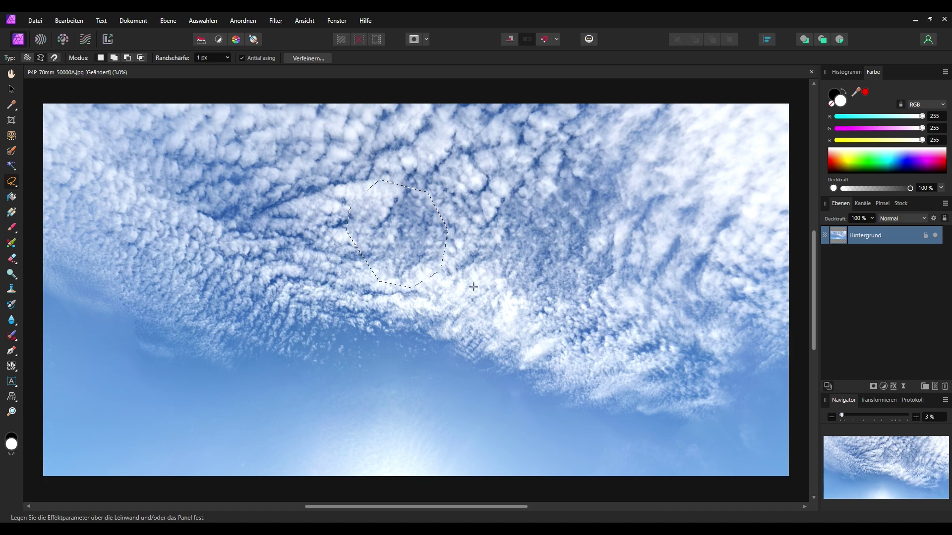
key(ctrl+d)
Reopen the live projection for editing and rotate the panorama from the retouched sky down to the houses in the valley
click(162, 21)
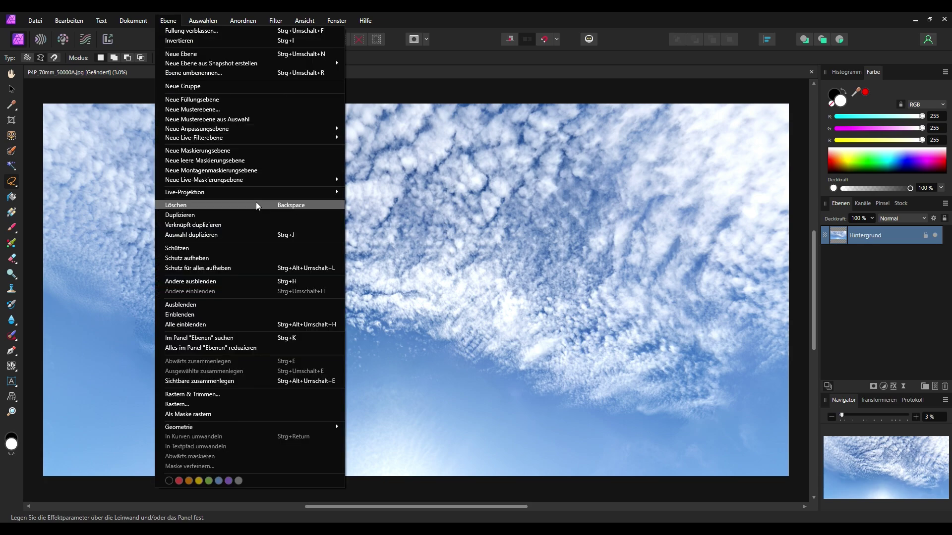
mouse_move(256, 192)
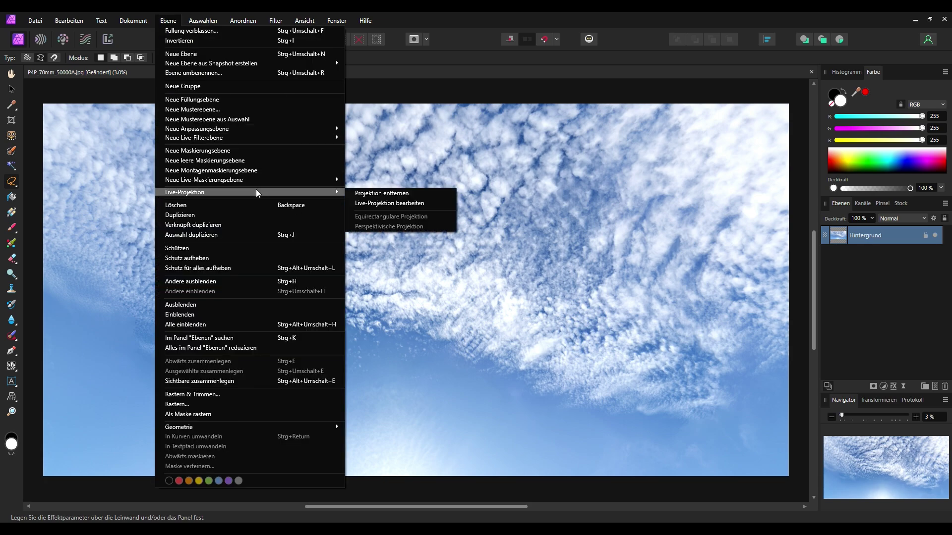
click(400, 204)
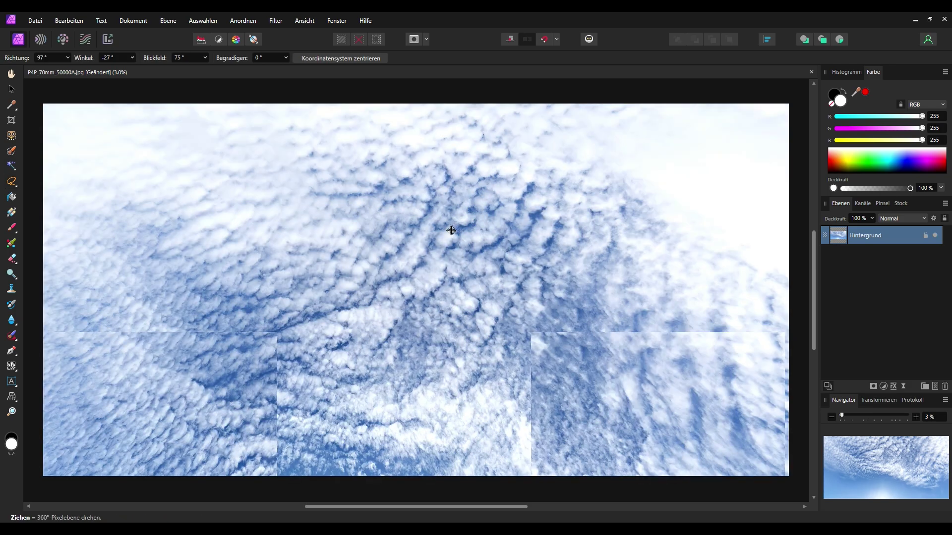
drag(451, 227, 86, 292)
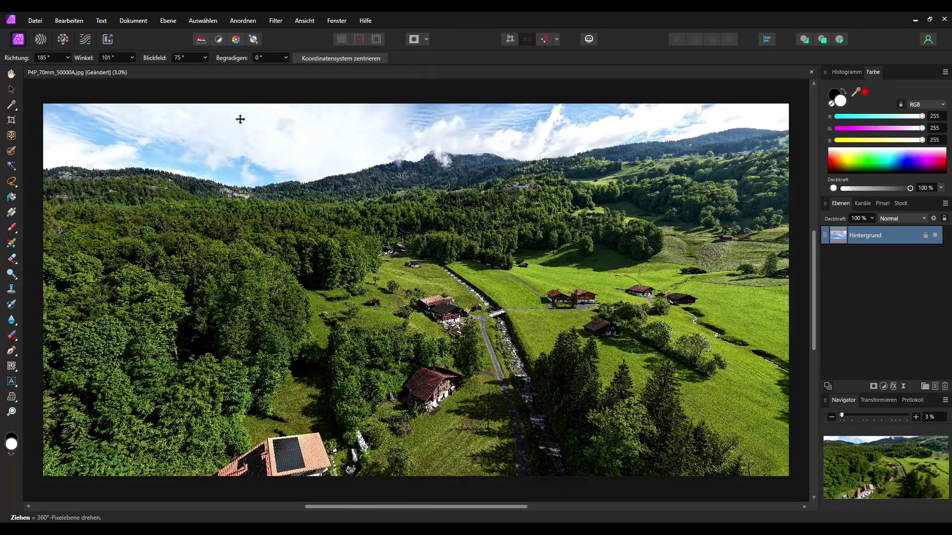
Narrow the projection's field of view to 30° to examine the houses, and widen it to 63°
click(205, 57)
drag(205, 69, 122, 72)
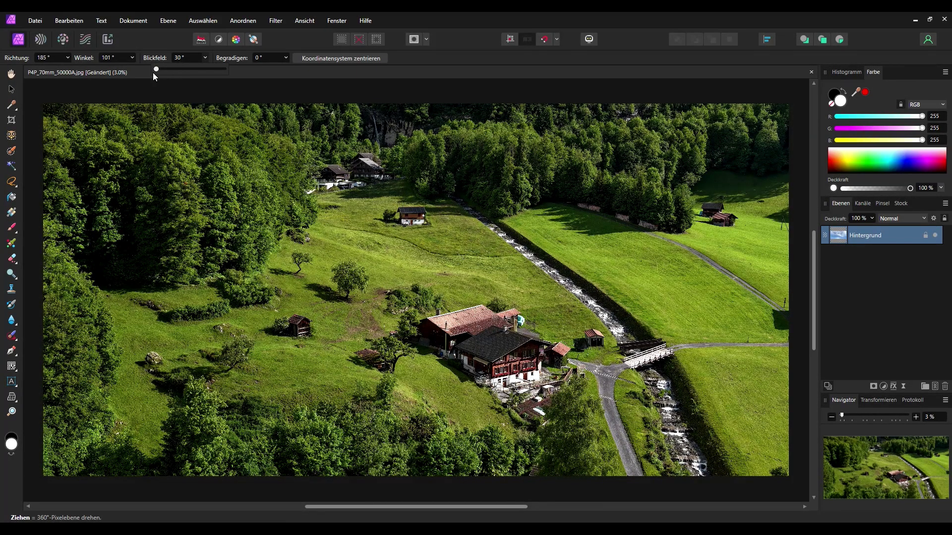
drag(156, 71, 194, 72)
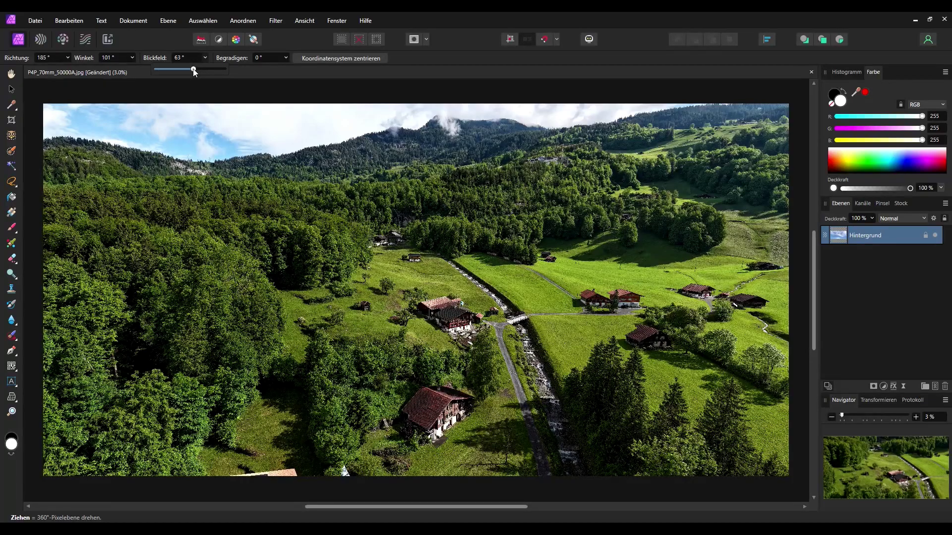